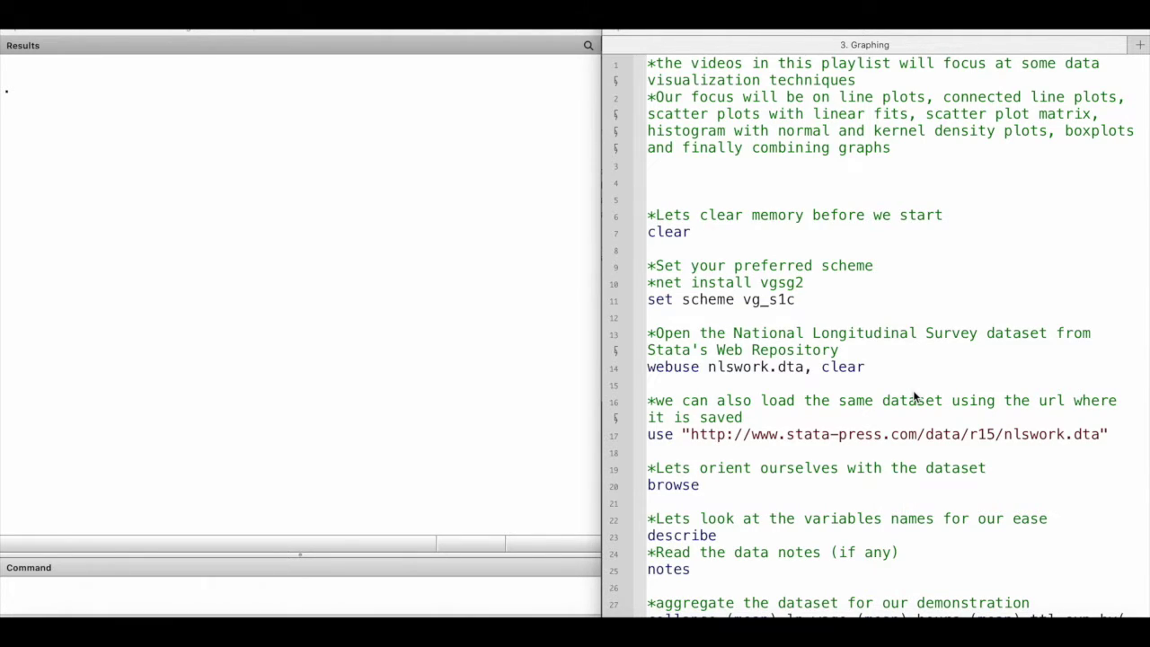
# Clear Stata's memory by running the clear line from the do-file.
pyautogui.click(710, 232)
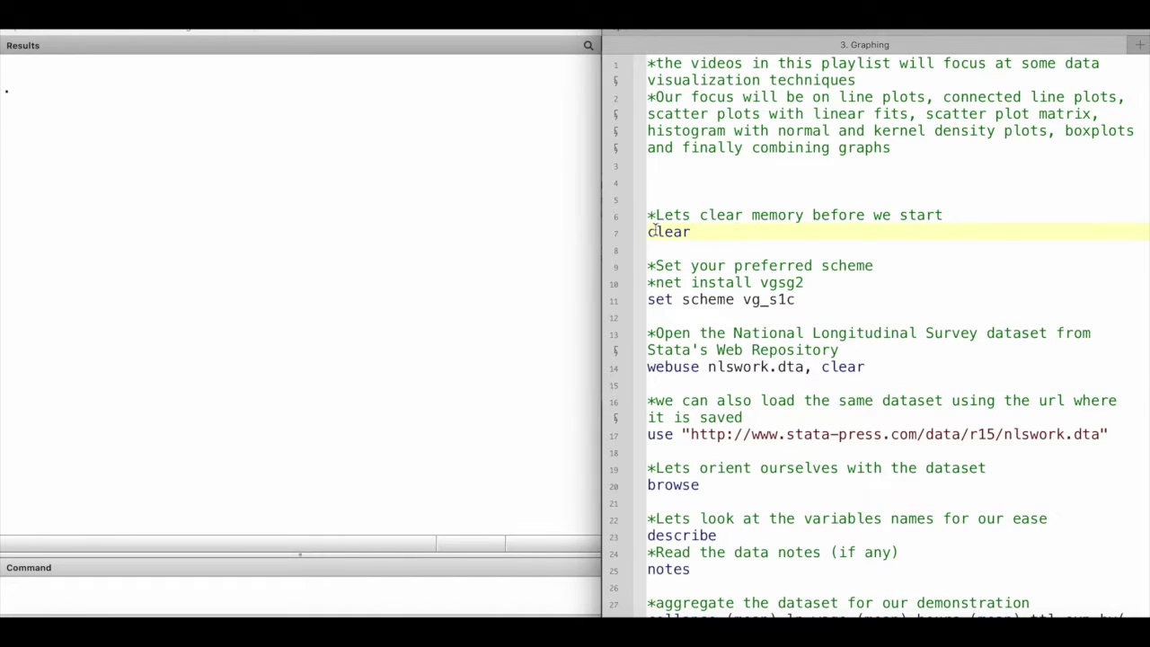
pyautogui.moveTo(647, 231); pyautogui.dragTo(692, 232)
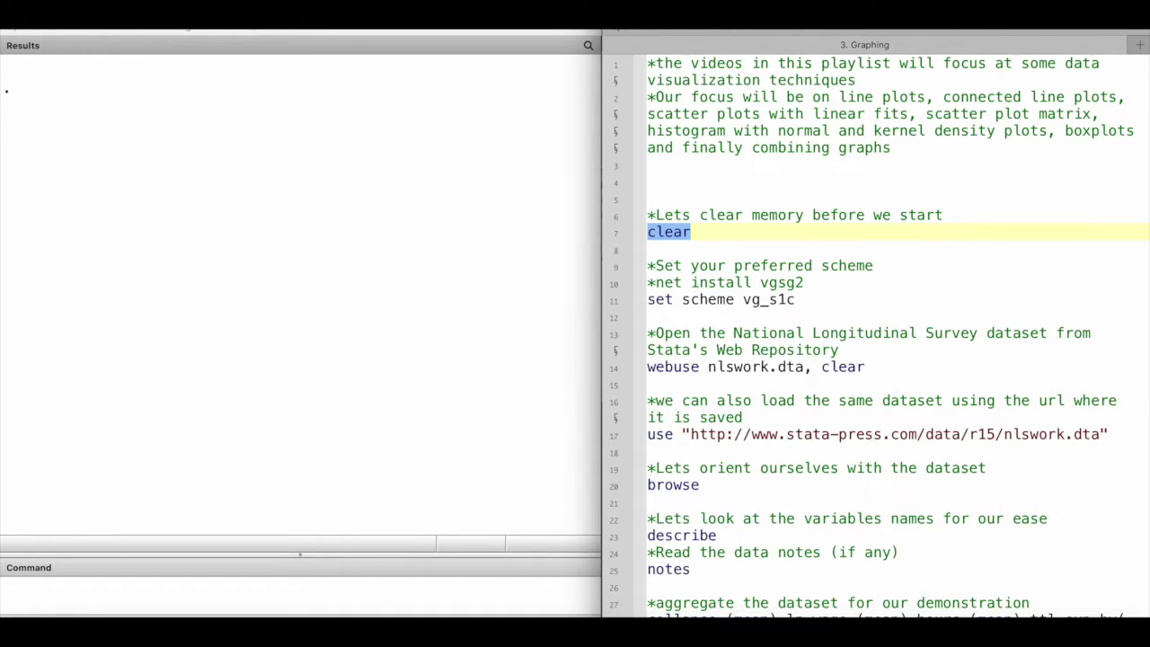
pyautogui.press('super+shift+d')
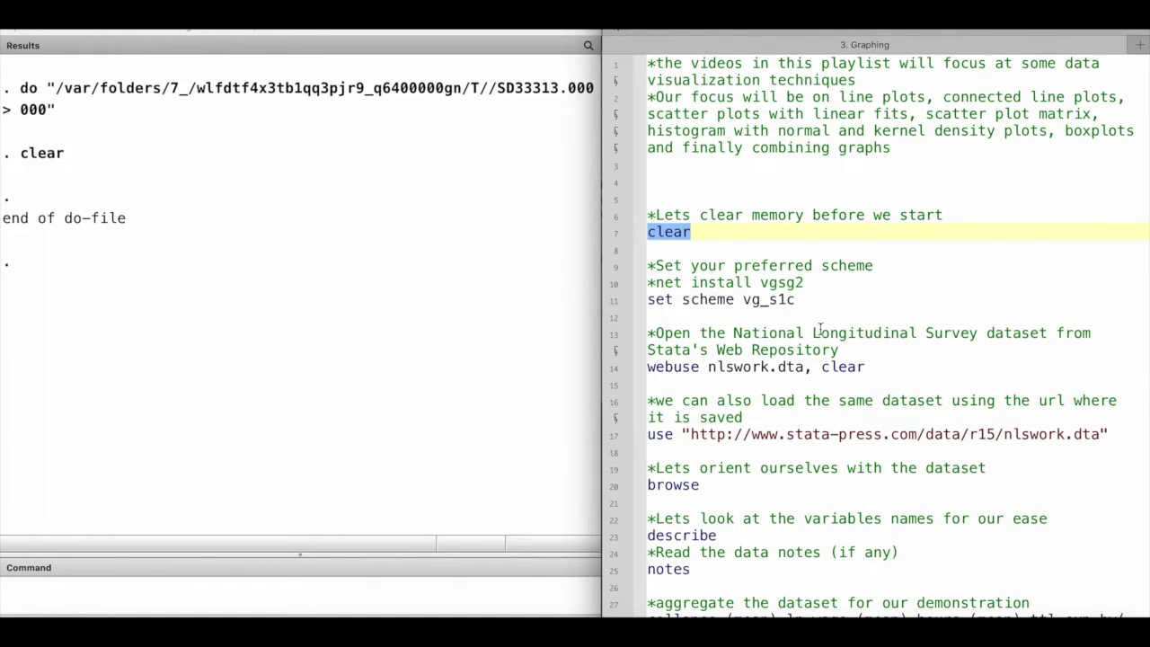
# Run set scheme vg_s1c to make it the active graph scheme.
pyautogui.moveTo(806, 302); pyautogui.dragTo(637, 303)
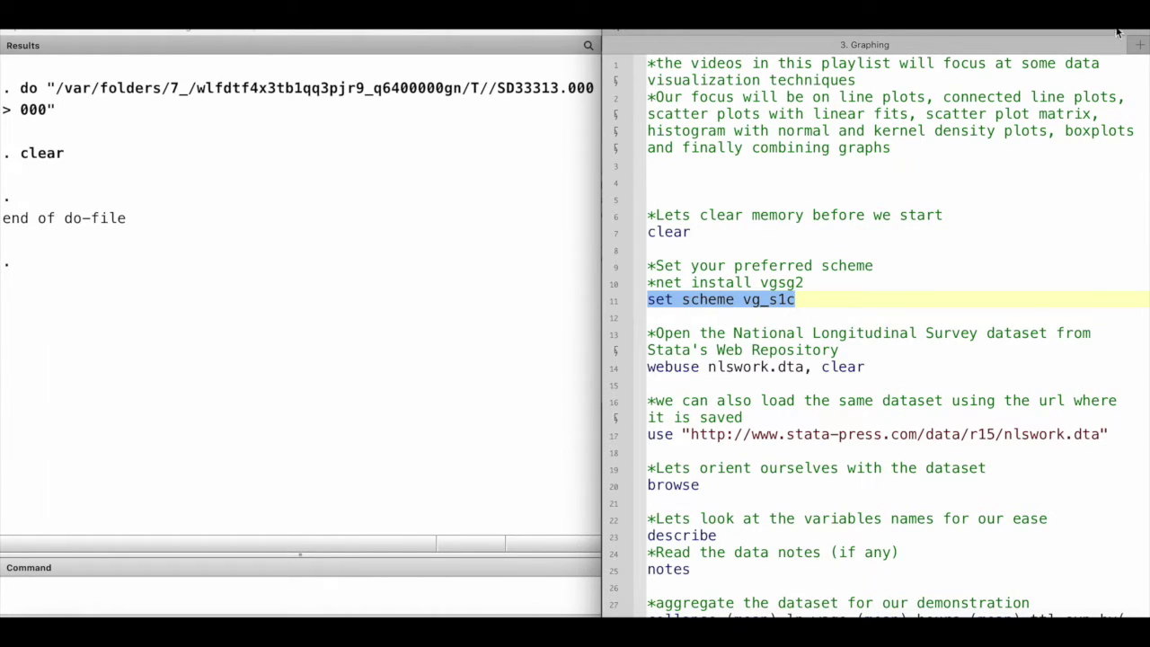
pyautogui.press('super+shift+d')
pyautogui.click(821, 300)
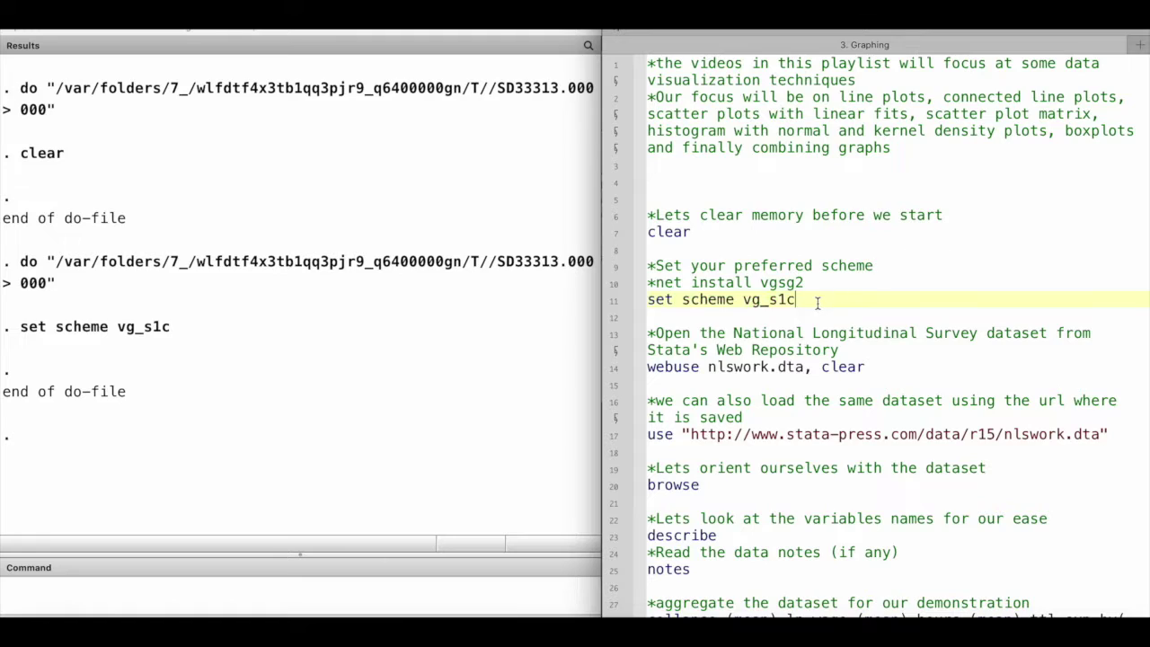
pyautogui.moveTo(744, 299); pyautogui.dragTo(656, 284)
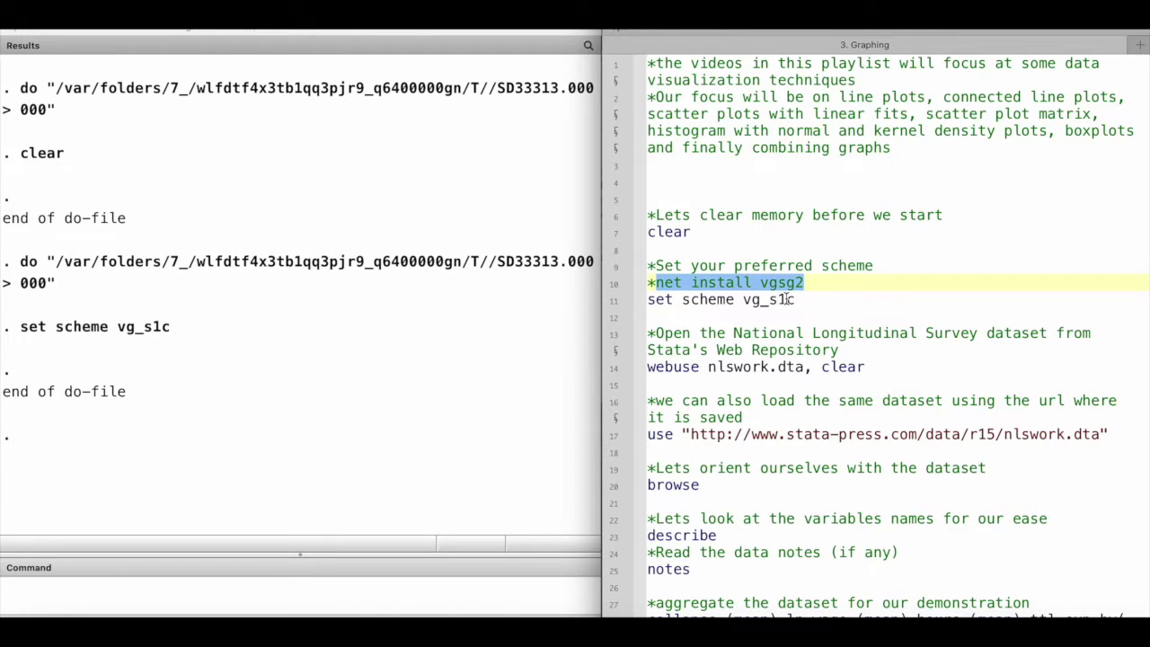
pyautogui.click(816, 300)
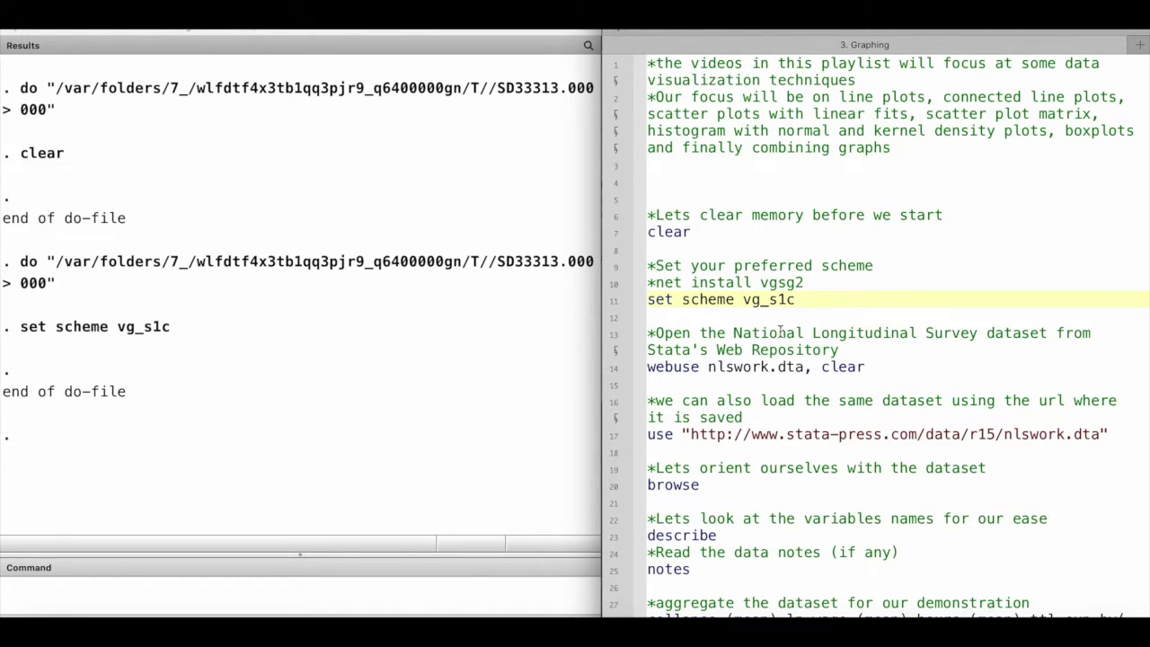
pyautogui.scroll(-3, 778, 350)
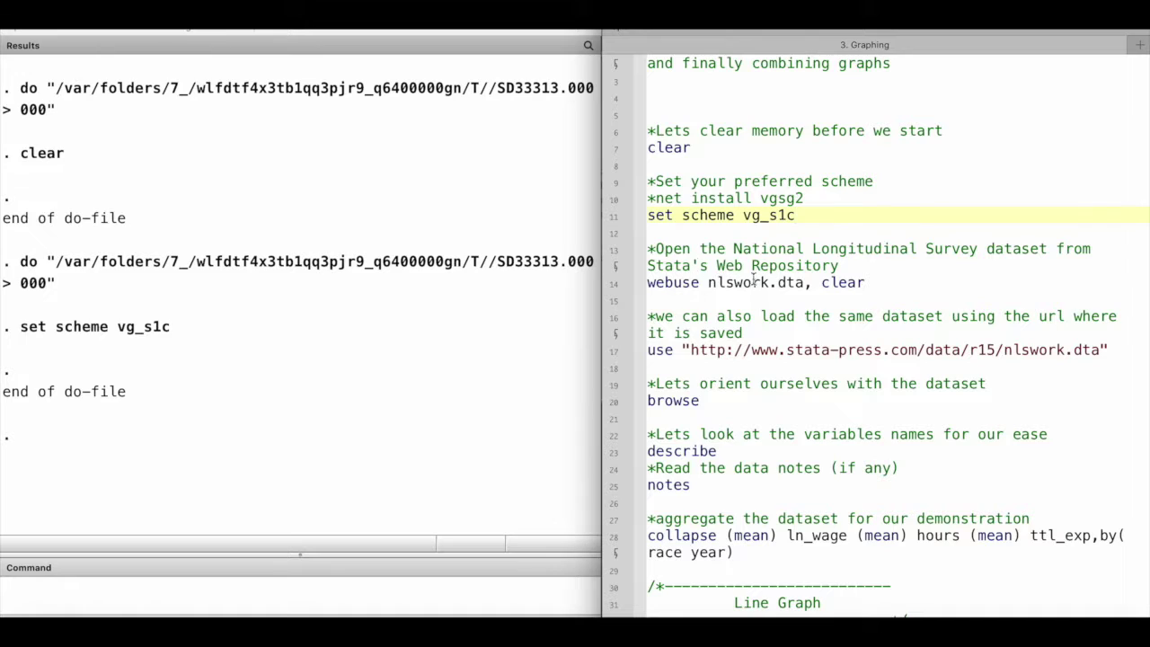
# Run webuse nlswork.dta, clear to load the National Longitudinal Survey data.
pyautogui.moveTo(865, 282); pyautogui.dragTo(643, 286)
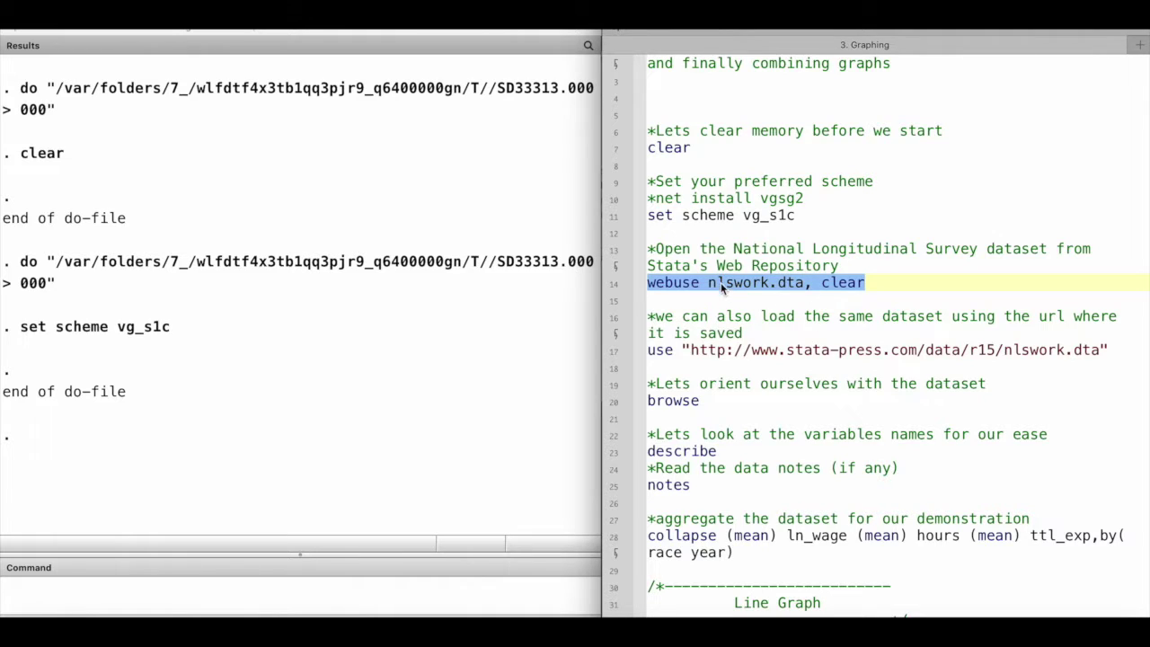
pyautogui.press('super+shift+d')
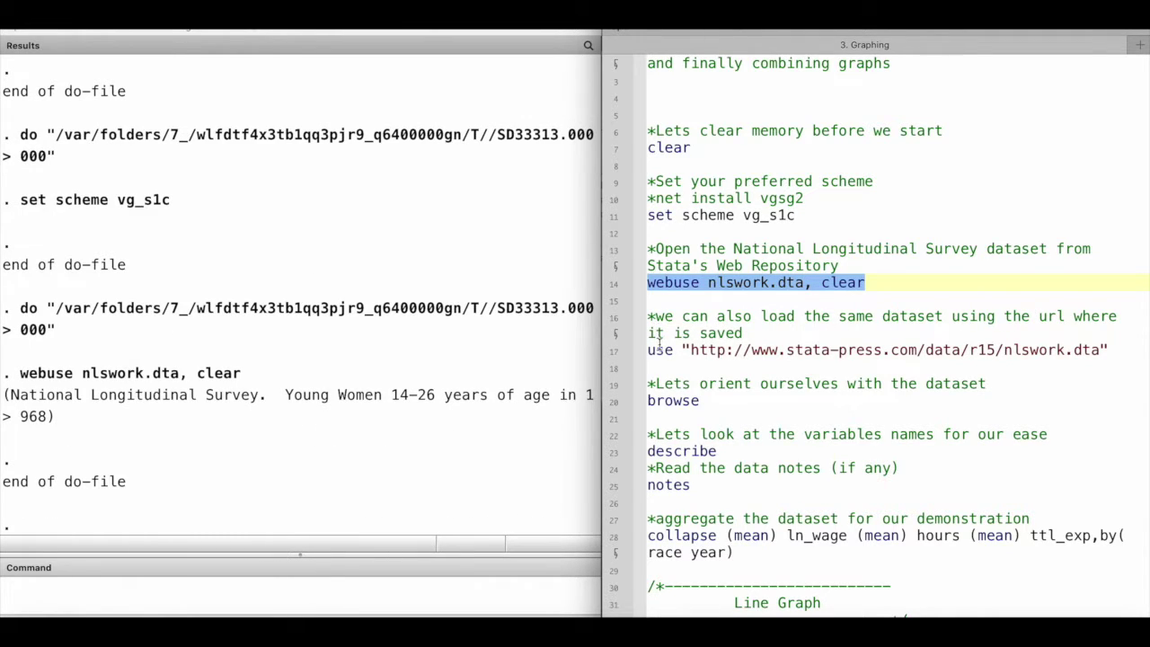
pyautogui.moveTo(688, 350); pyautogui.dragTo(1100, 350)
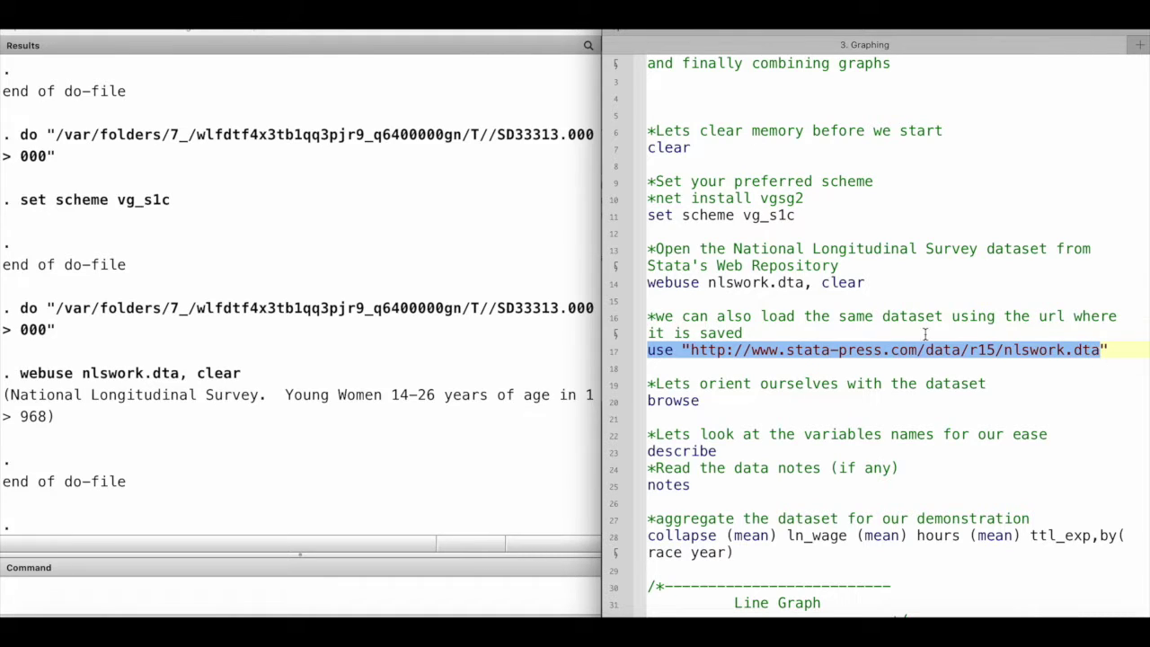
pyautogui.scroll(-5, 828, 292)
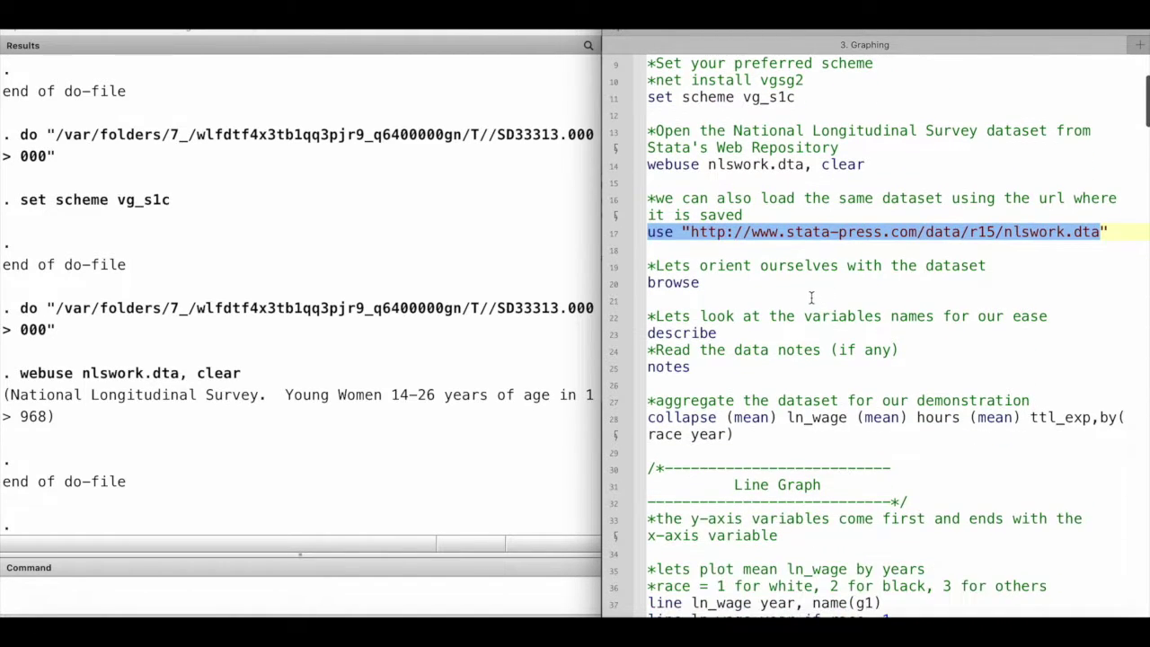
pyautogui.scroll(1, 810, 297)
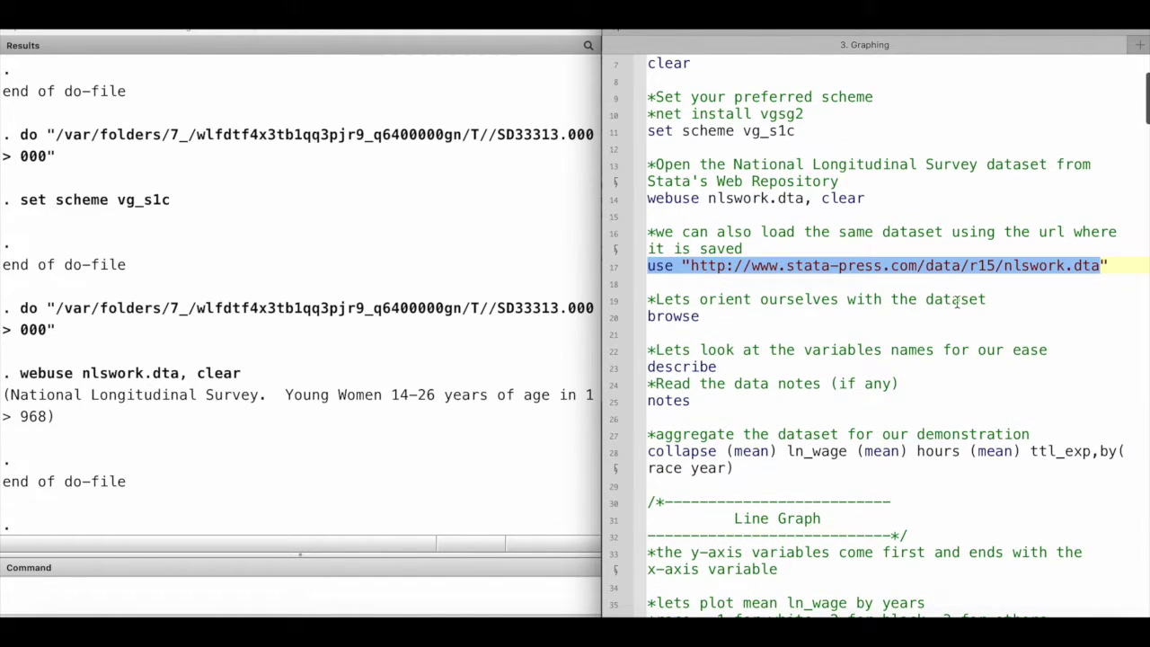
pyautogui.doubleClick(690, 316)
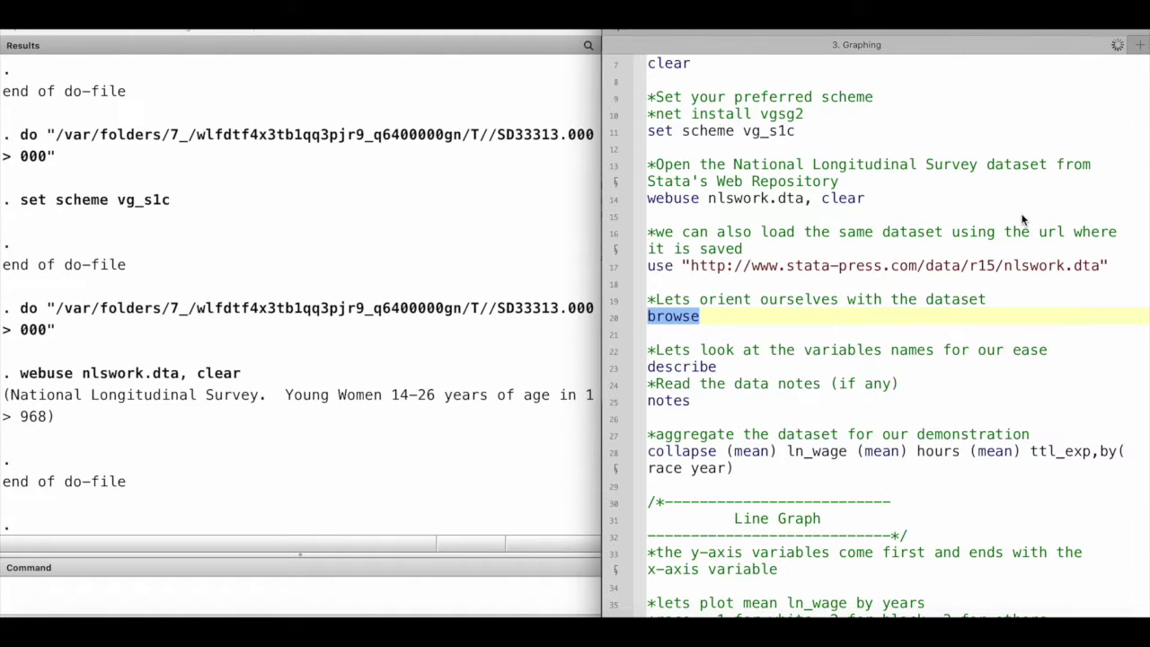
# Browse the nlswork data in the Data Editor and widen its window.
pyautogui.press('super+shift+d')
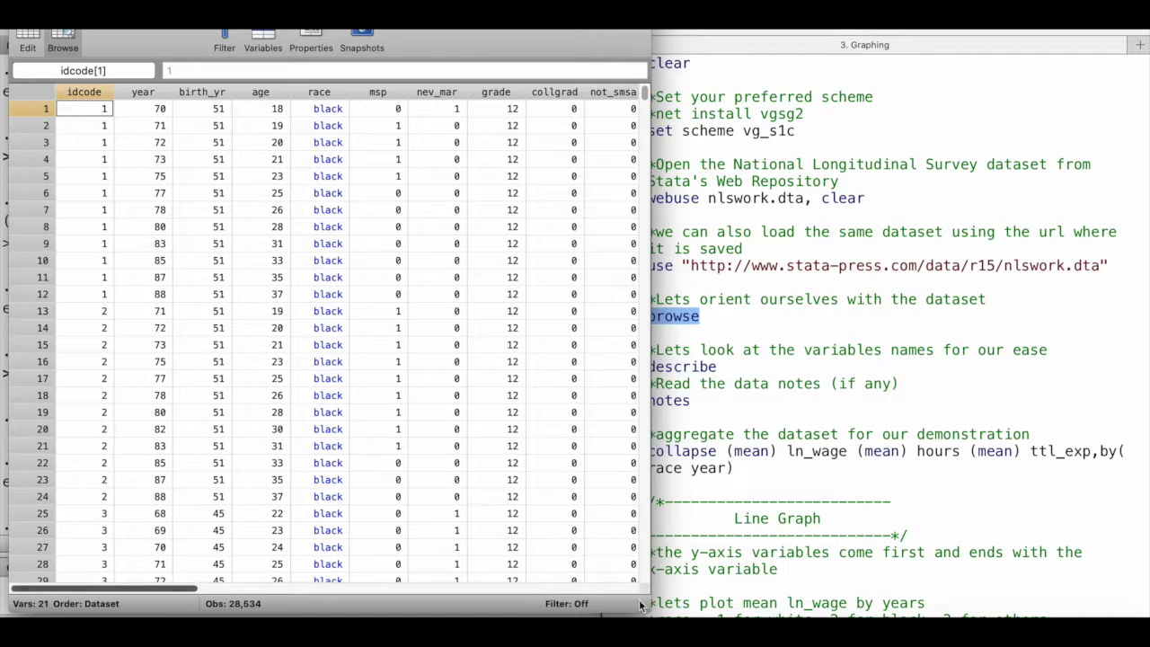
pyautogui.moveTo(648, 613); pyautogui.dragTo(1023, 615)
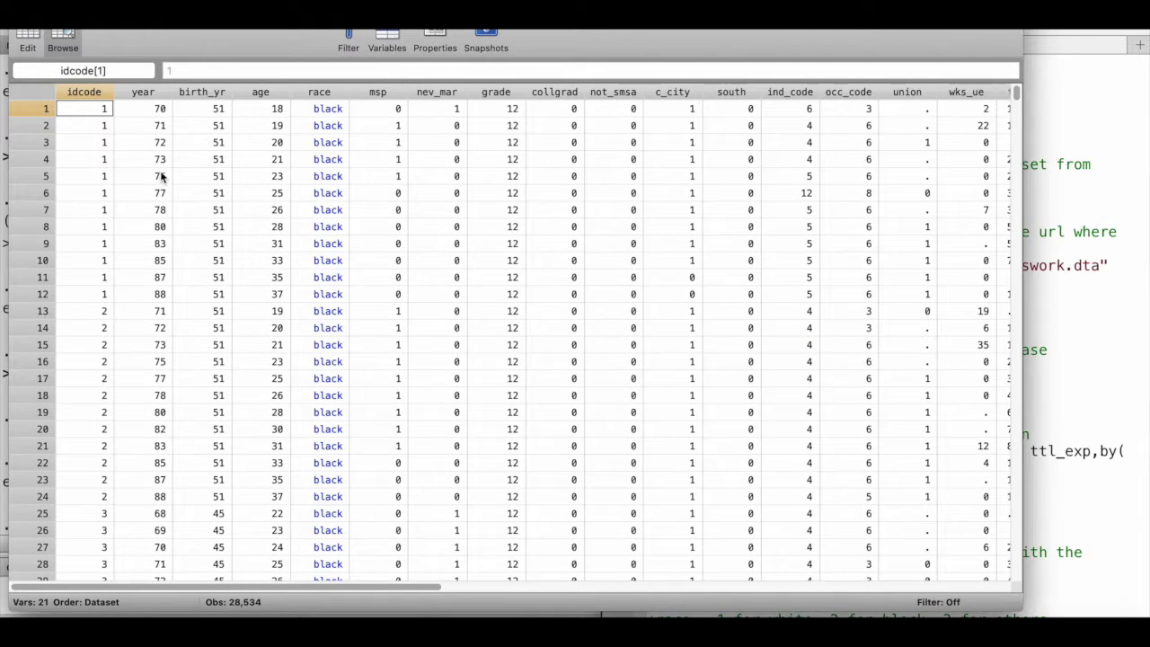
pyautogui.click(87, 147)
pyautogui.moveTo(85, 156); pyautogui.dragTo(84, 329)
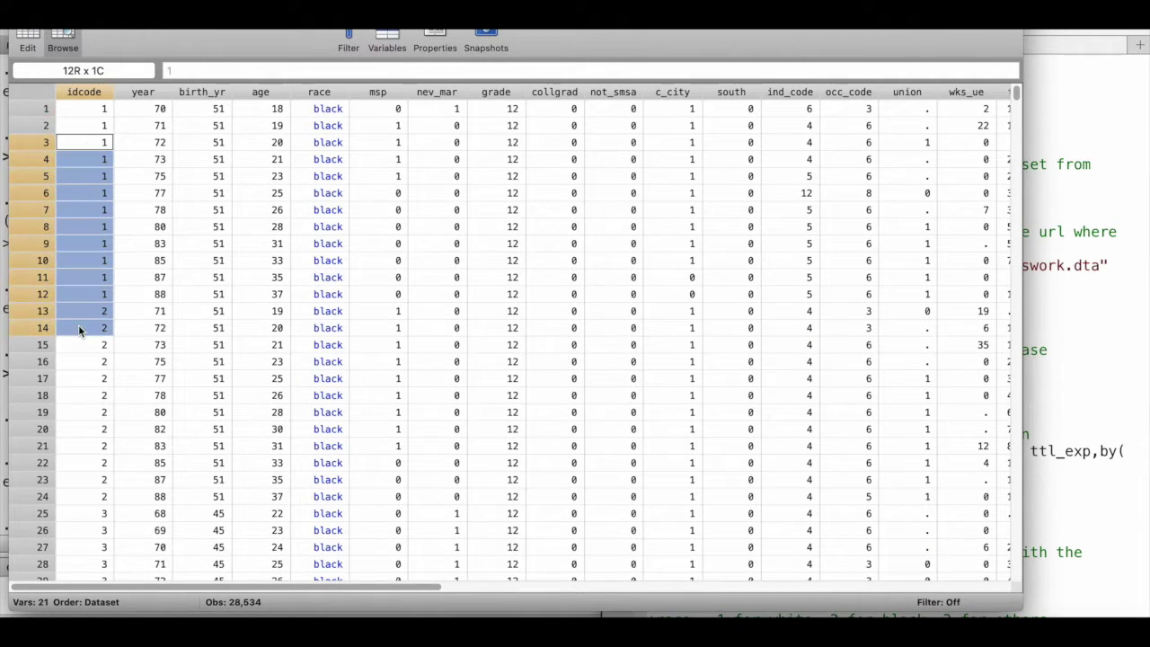
# Inspect the idcode, year and birth_yr values for the first rows.
pyautogui.scroll(-2, 86, 336)
pyautogui.scroll(2, 86, 337)
pyautogui.click(91, 141)
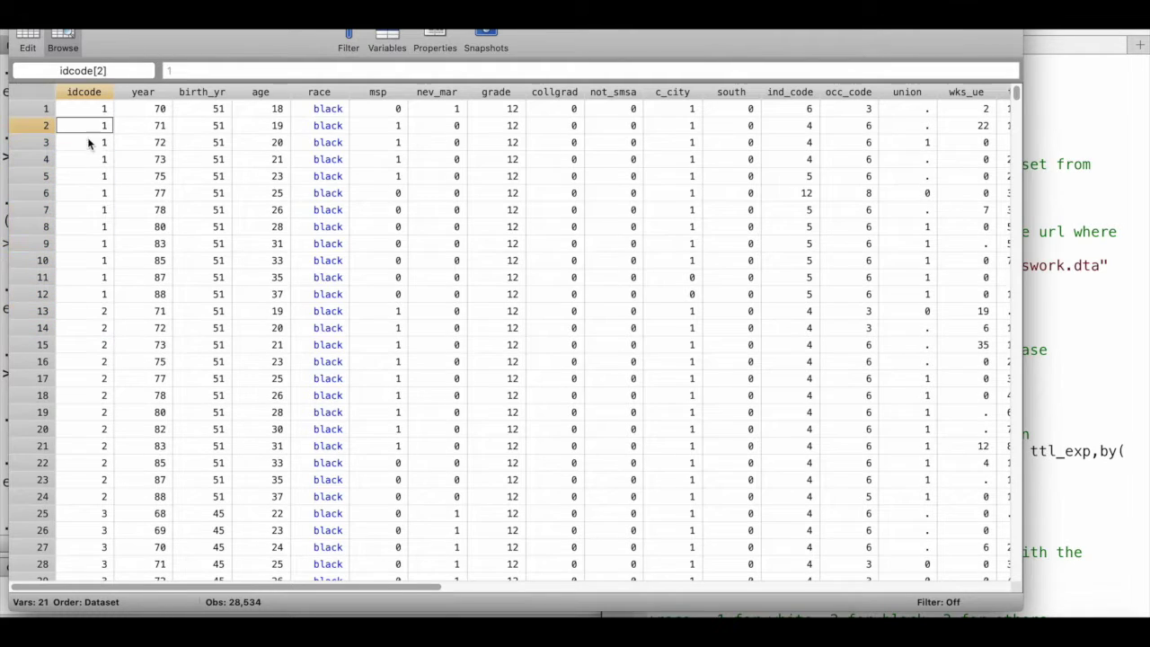
pyautogui.click(90, 162)
pyautogui.click(86, 209)
pyautogui.click(86, 245)
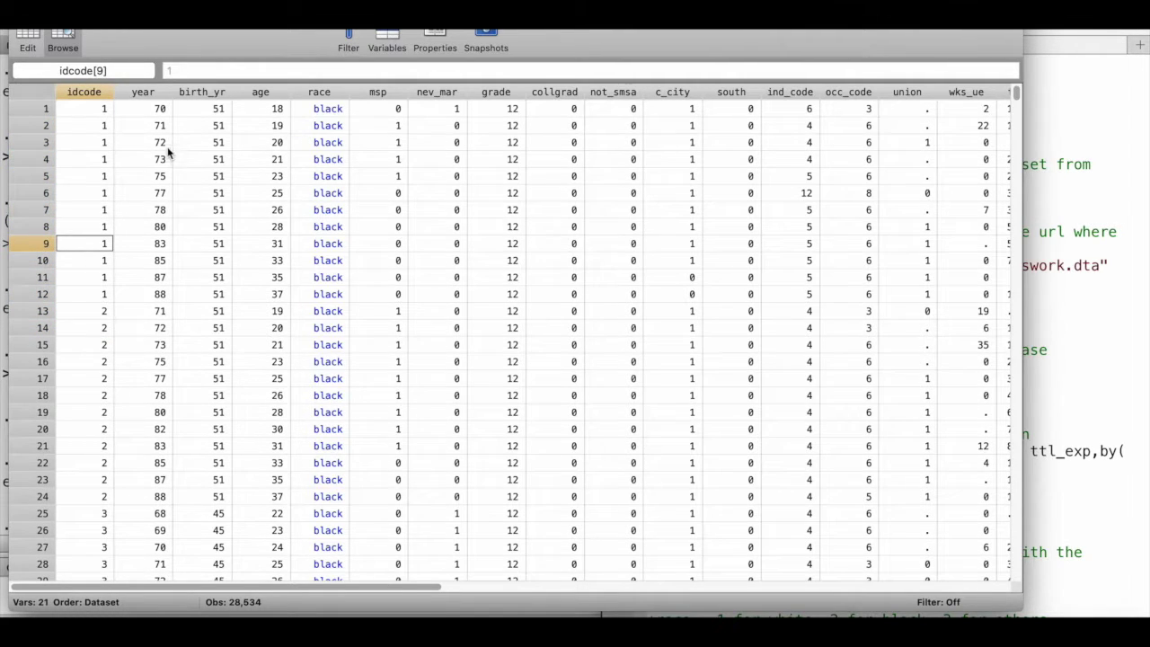
pyautogui.moveTo(154, 109); pyautogui.dragTo(155, 279)
pyautogui.moveTo(203, 109); pyautogui.dragTo(214, 284)
pyautogui.moveTo(146, 109); pyautogui.dragTo(133, 280)
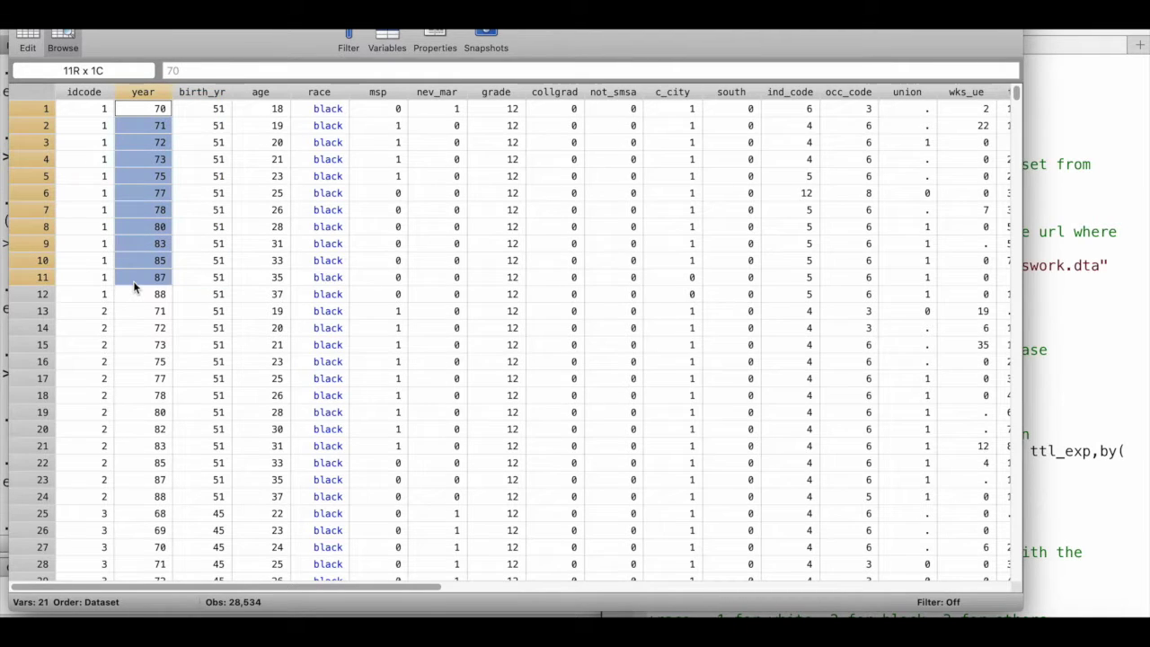
pyautogui.moveTo(212, 112); pyautogui.dragTo(202, 271)
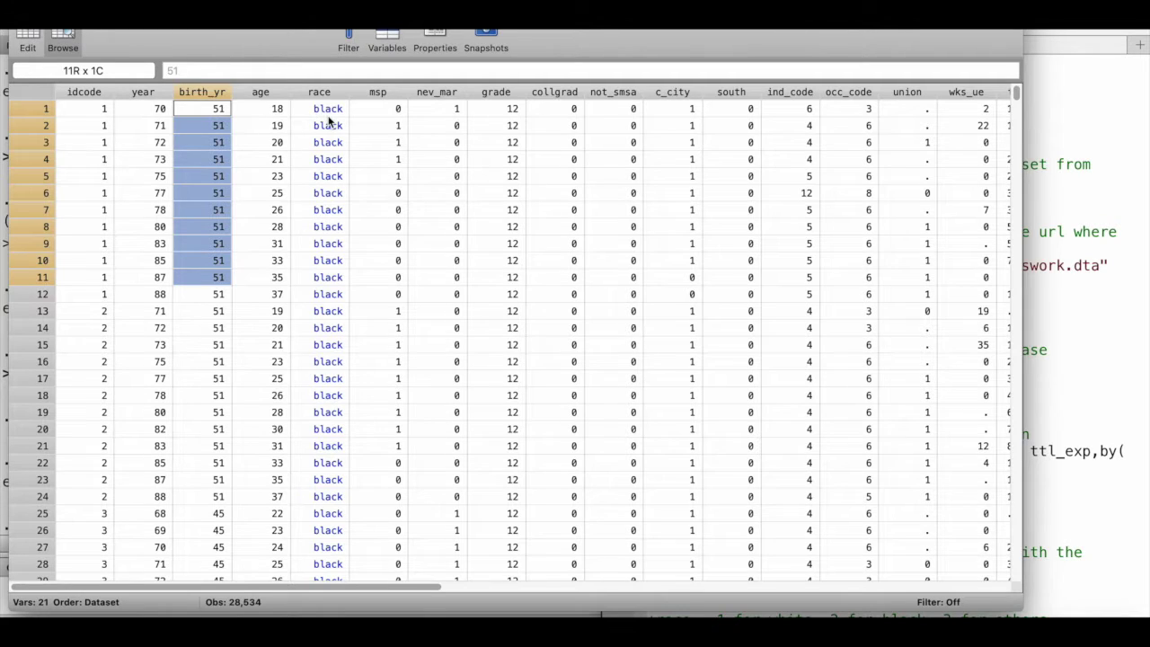
pyautogui.hscroll(10, 414, 163)
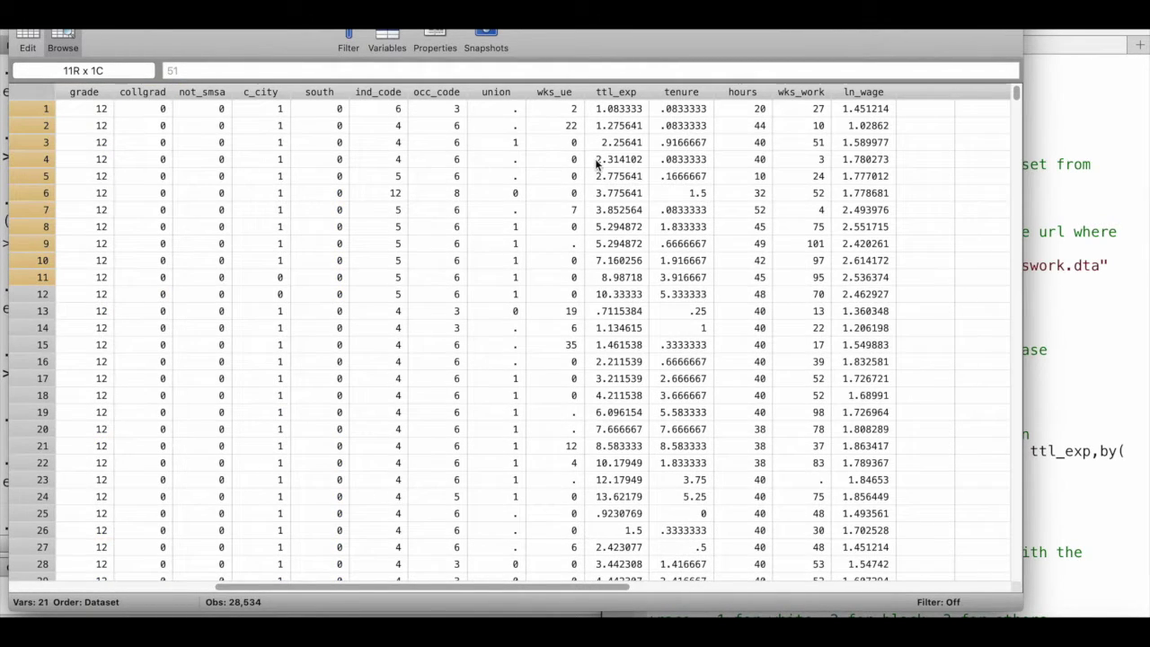
# Close the Data Editor and run describe on the nlswork dataset.
pyautogui.press('super+w')
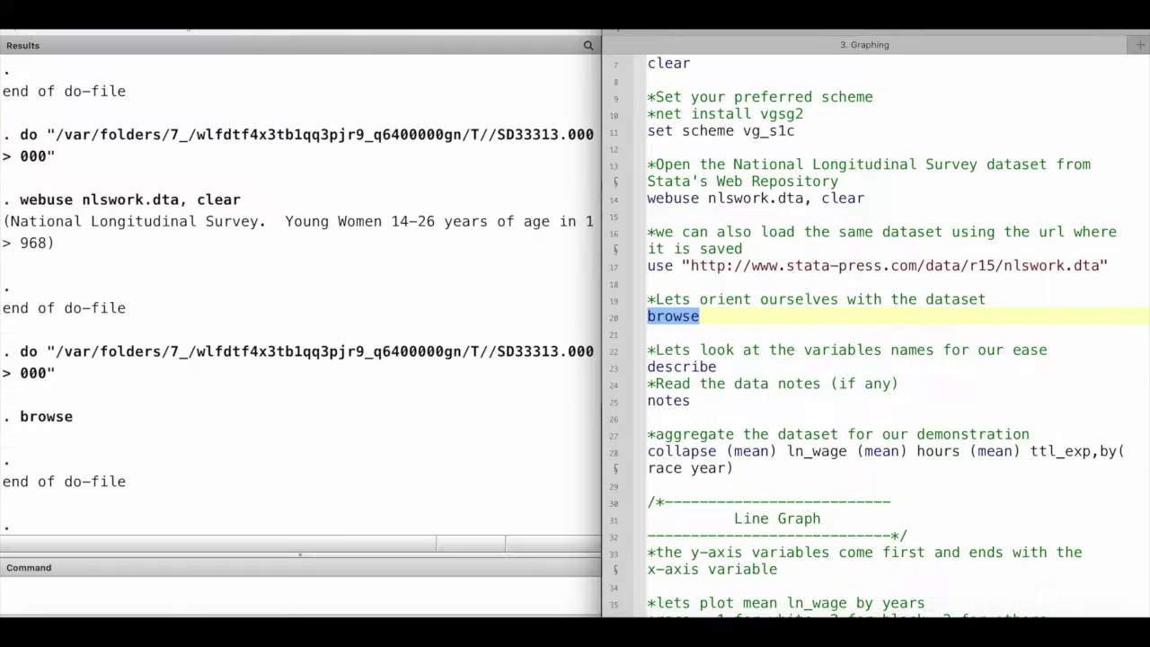
pyautogui.click(761, 360)
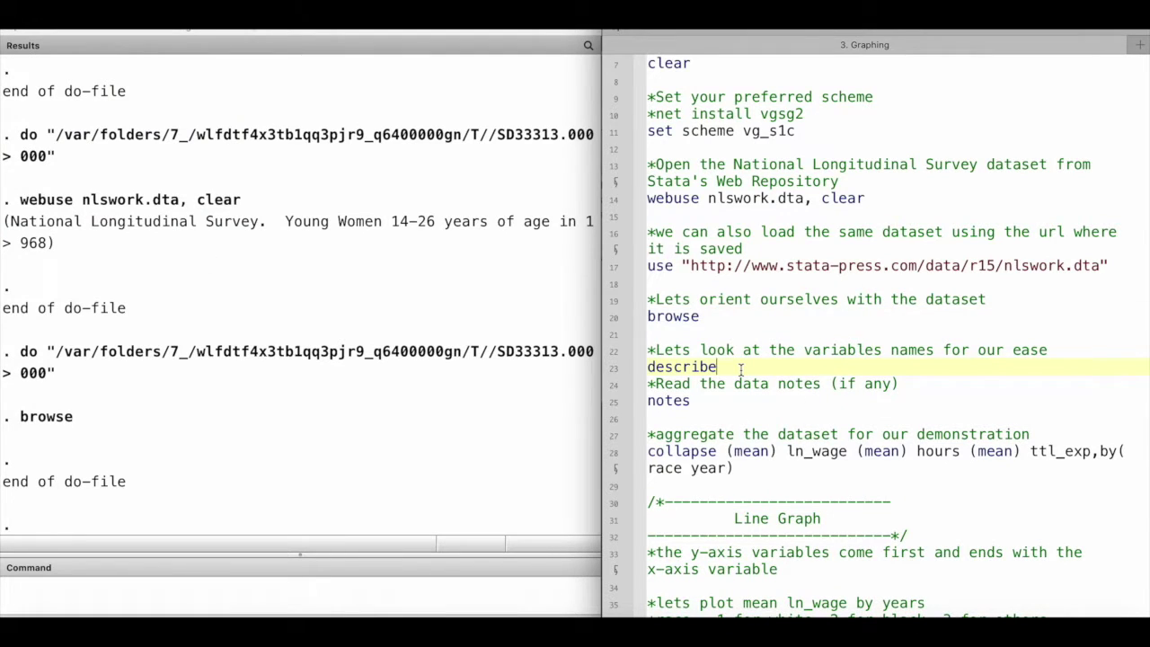
pyautogui.moveTo(741, 368); pyautogui.dragTo(640, 376)
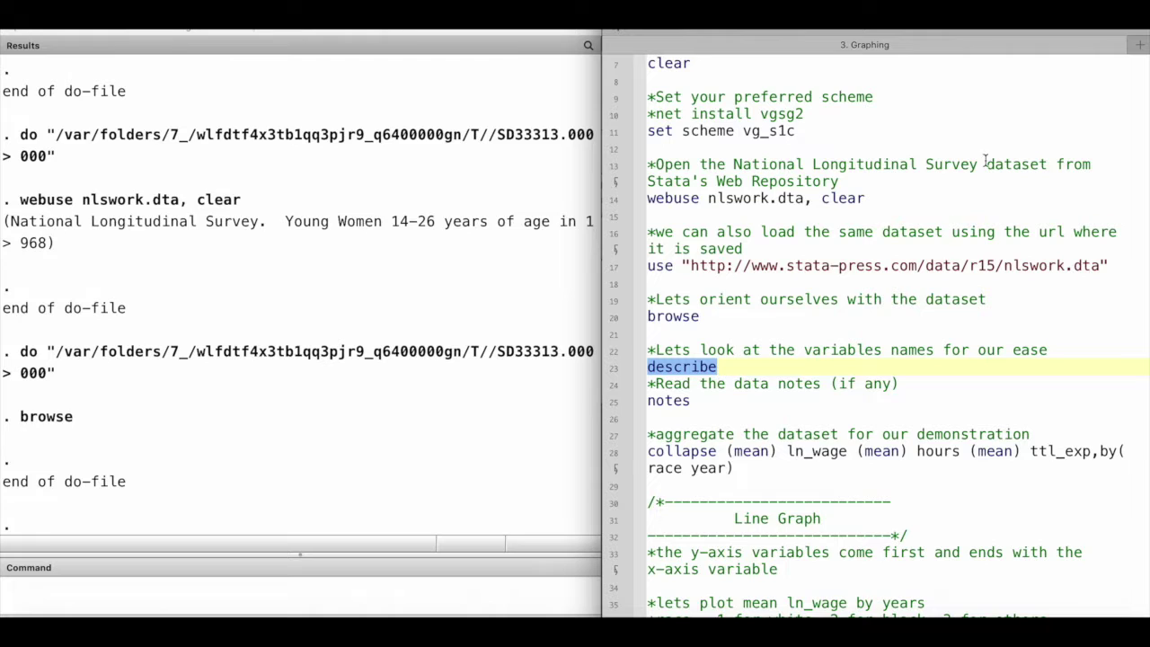
pyautogui.press('super+shift+d')
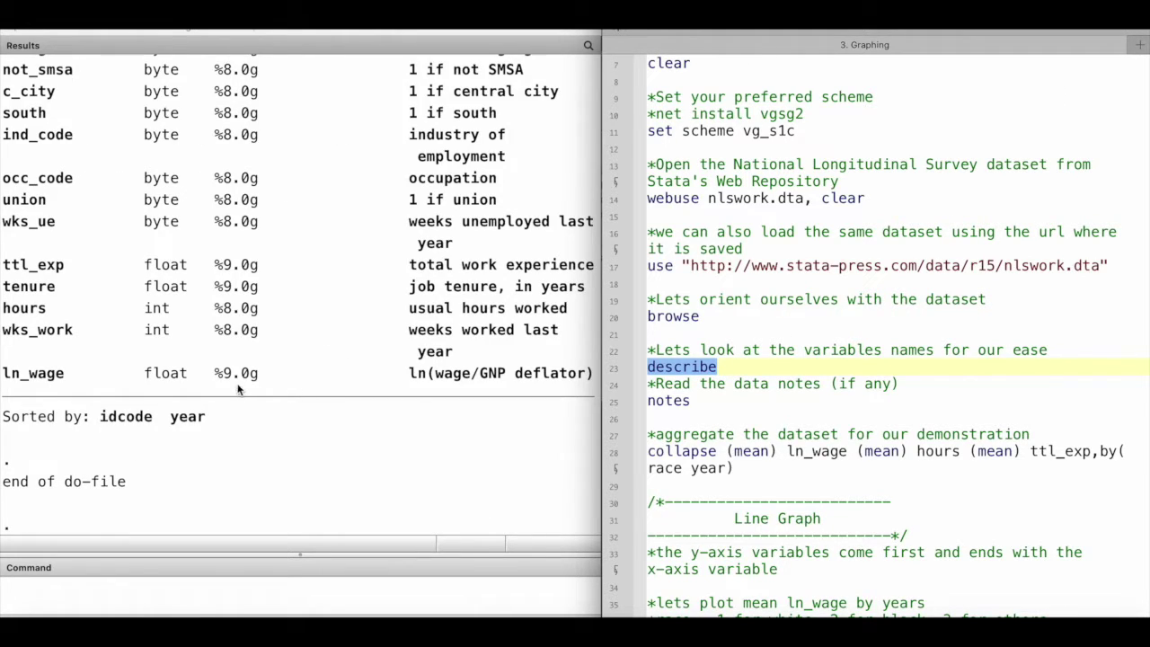
# Read describe's listing of the 21 variables, then select the notes command line.
pyautogui.scroll(3, 237, 383)
pyautogui.scroll(8, 237, 383)
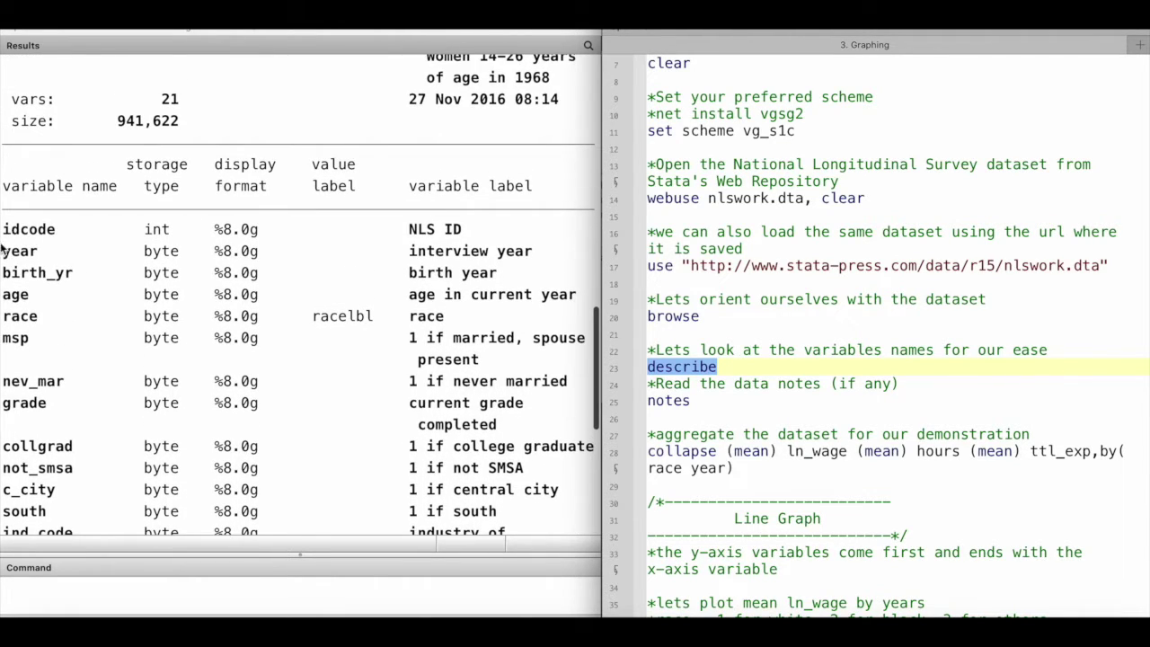
pyautogui.scroll(3, 305, 322)
pyautogui.scroll(3, 318, 325)
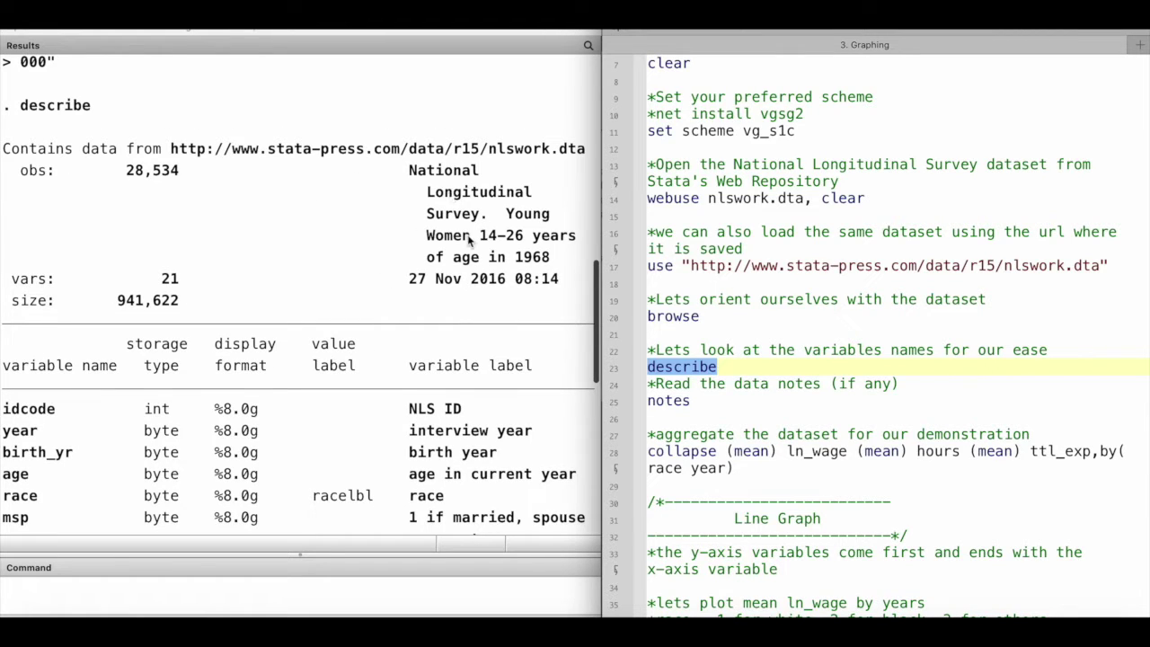
pyautogui.scroll(-15, 466, 297)
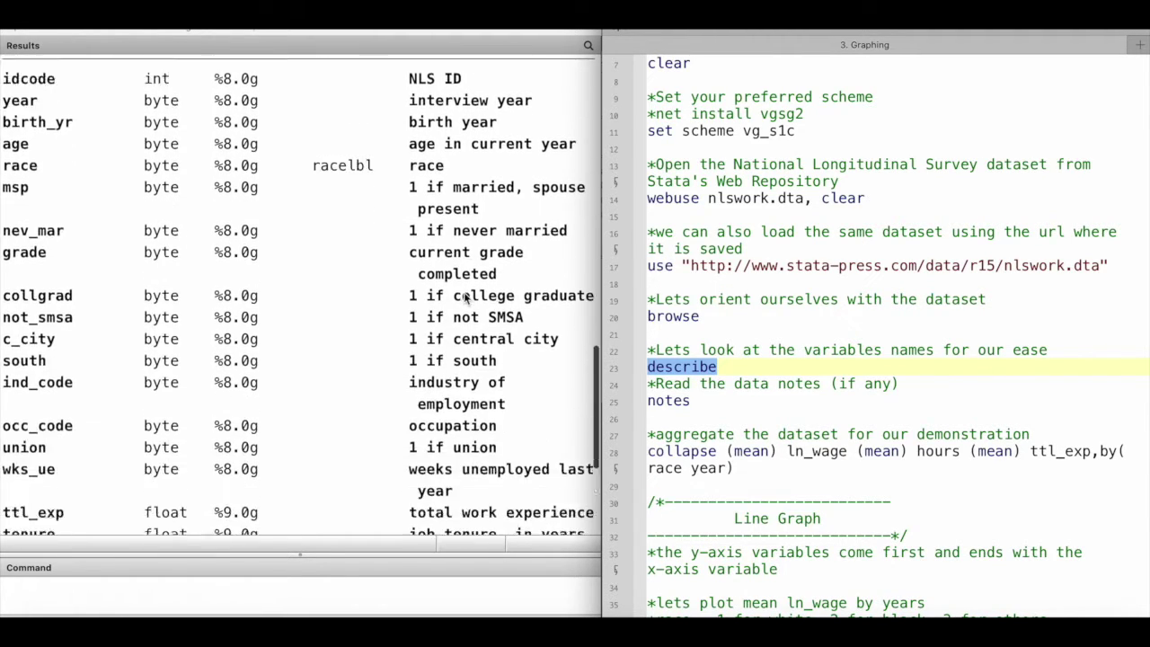
pyautogui.scroll(-1, 465, 297)
pyautogui.scroll(-2, 463, 377)
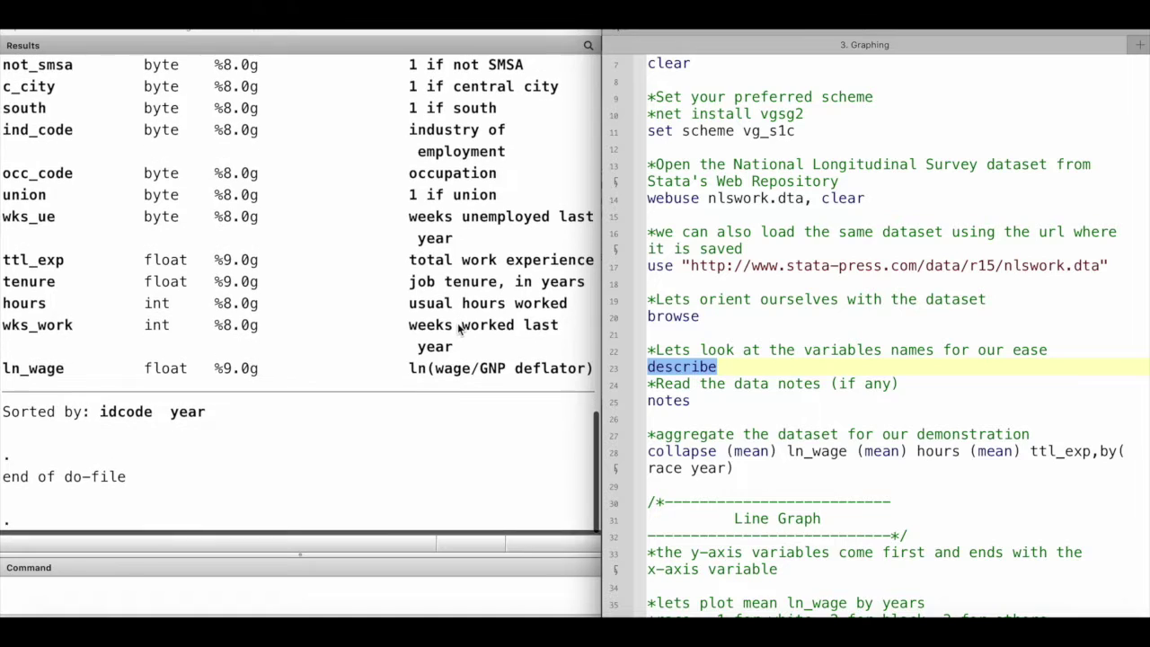
pyautogui.click(739, 403)
pyautogui.moveTo(729, 402); pyautogui.dragTo(646, 402)
# Show the dataset notes, then collapse to mean ln_wage, hours and ttl_exp by(race year).
pyautogui.press('super+shift+d')
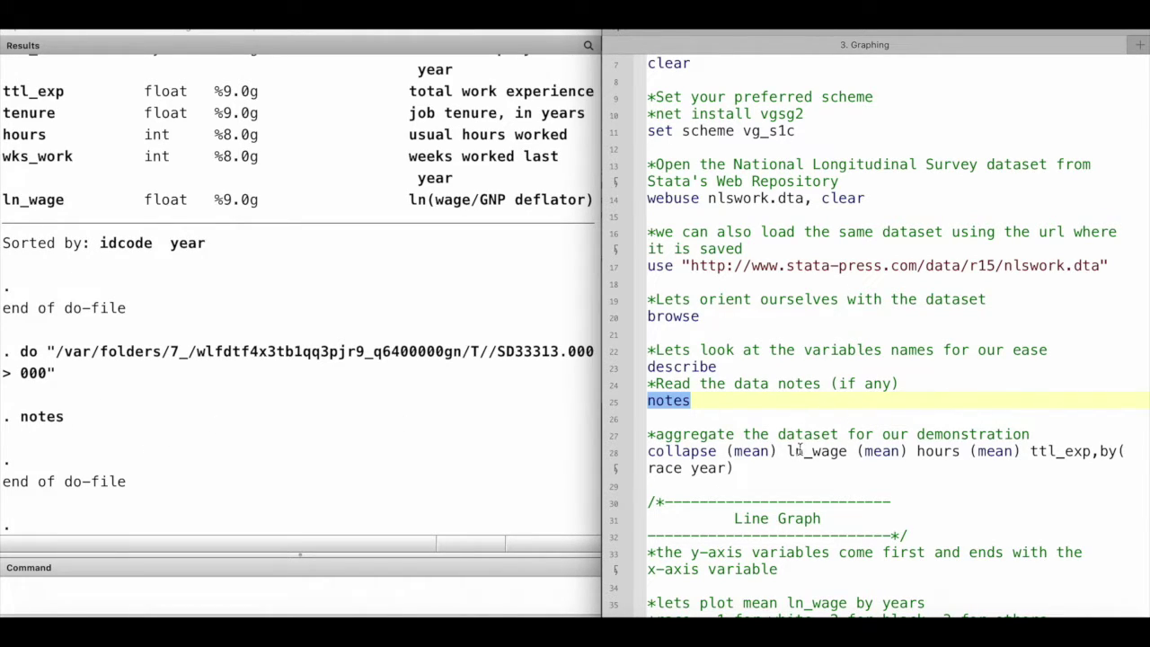
pyautogui.scroll(-2, 744, 439)
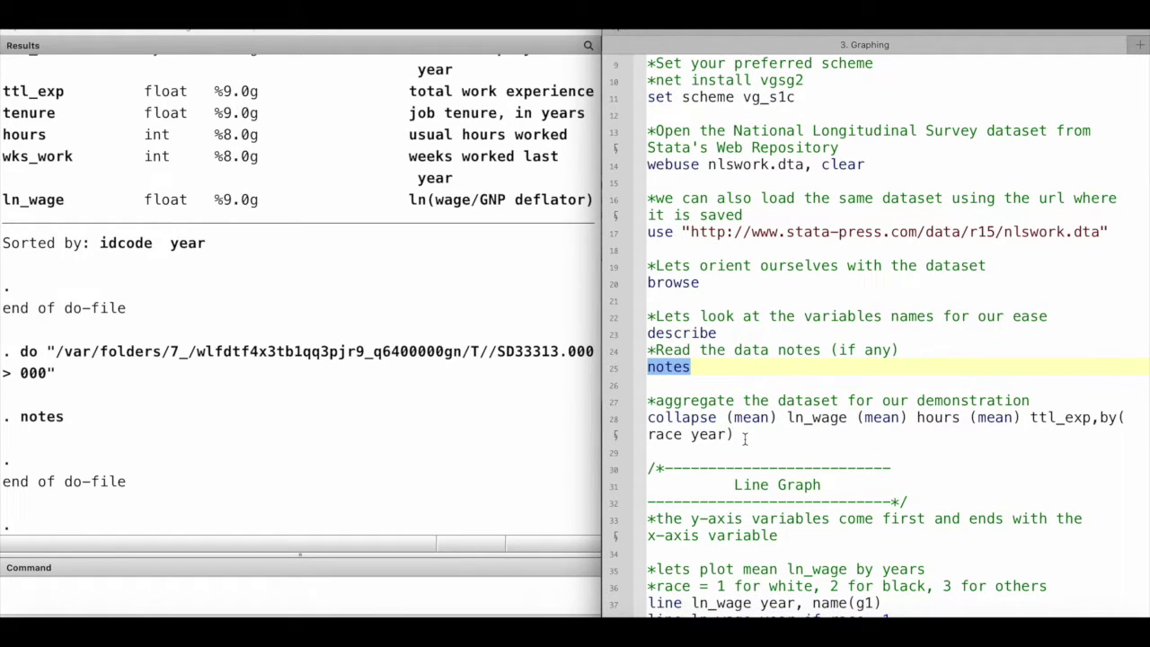
pyautogui.moveTo(744, 438); pyautogui.dragTo(648, 421)
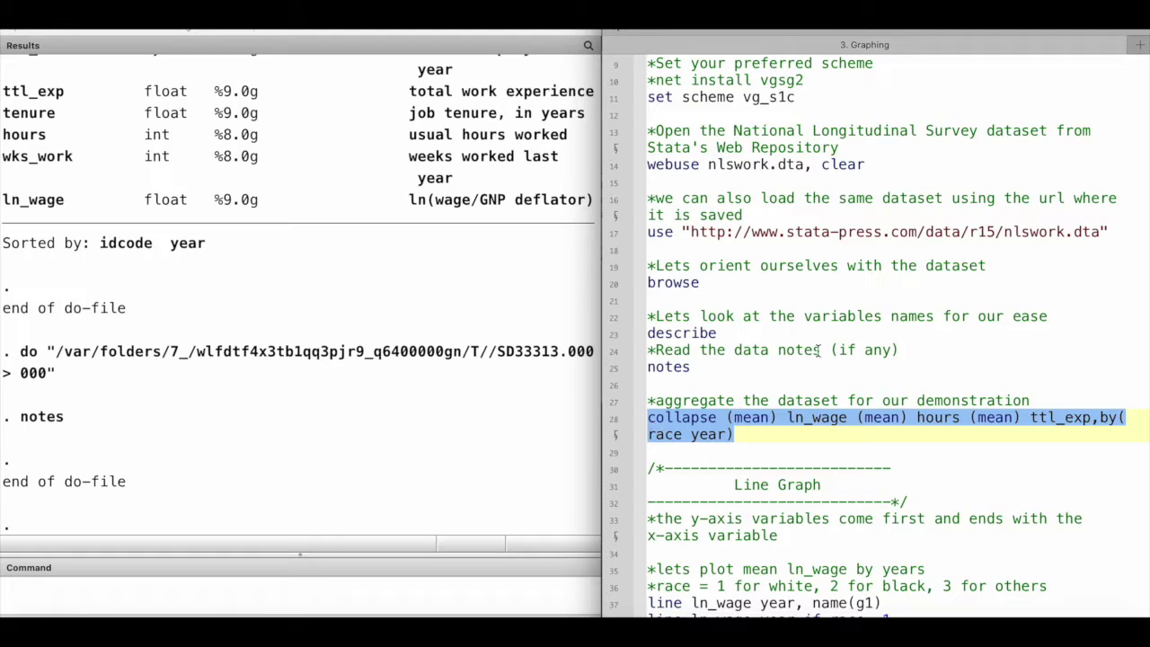
pyautogui.click(1118, 45)
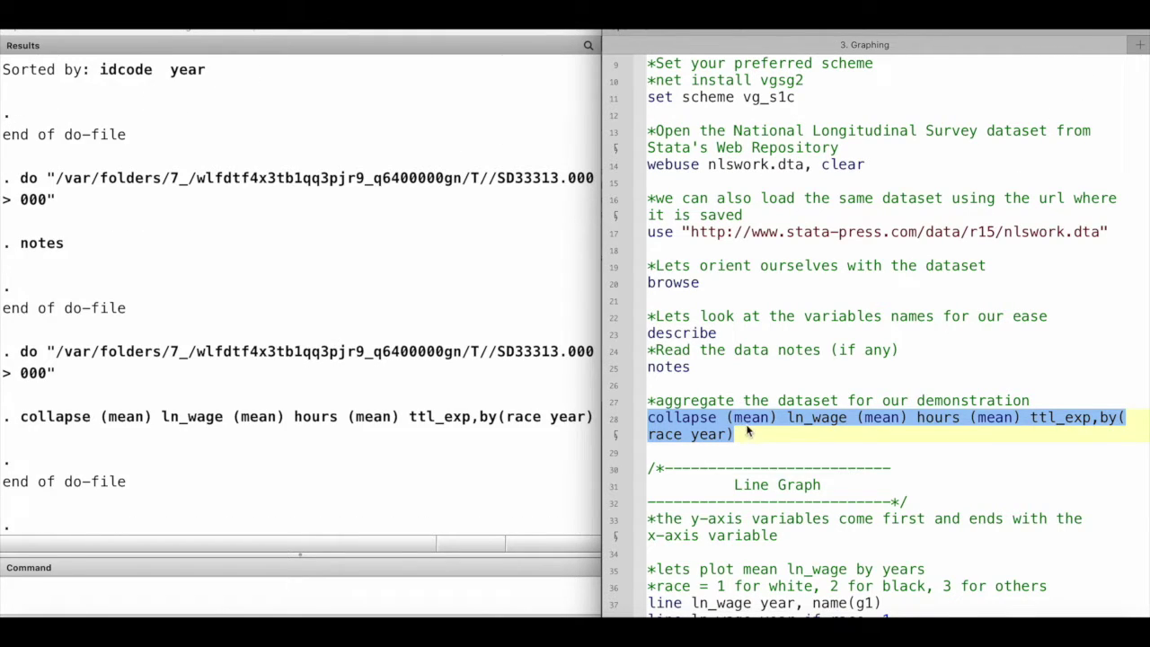
# Review the collapse command's hours, ttl_exp and race year parts and start a new line below.
pyautogui.click(818, 424)
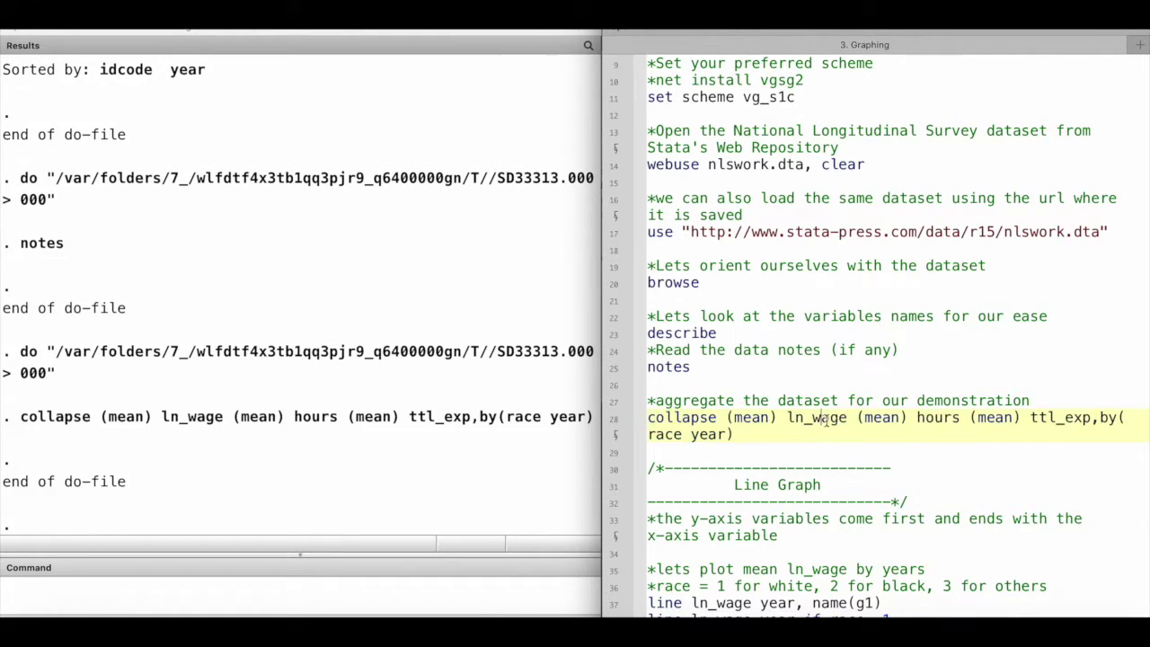
pyautogui.moveTo(865, 418); pyautogui.dragTo(961, 420)
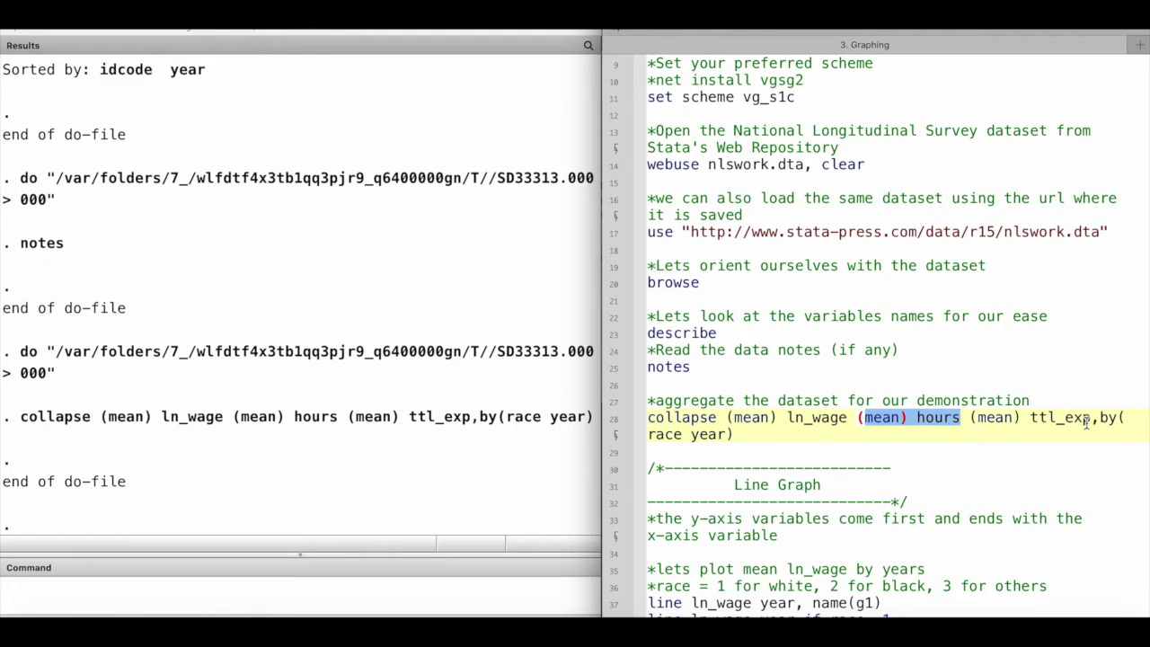
pyautogui.moveTo(1092, 419); pyautogui.dragTo(1030, 419)
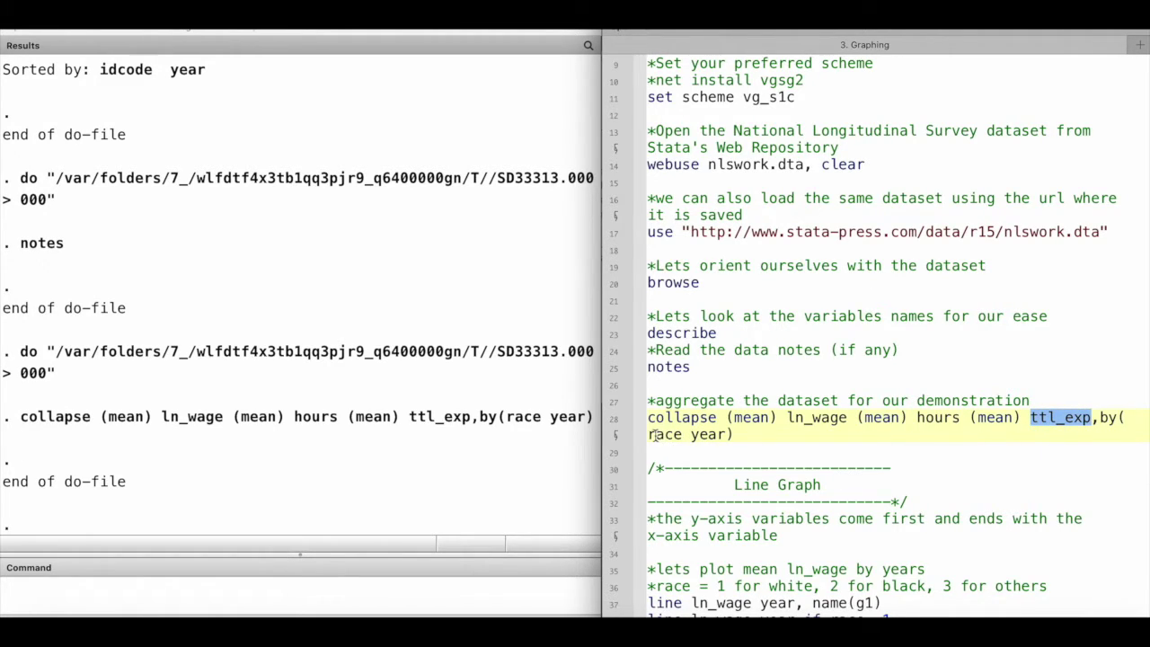
pyautogui.moveTo(650, 434); pyautogui.dragTo(722, 437)
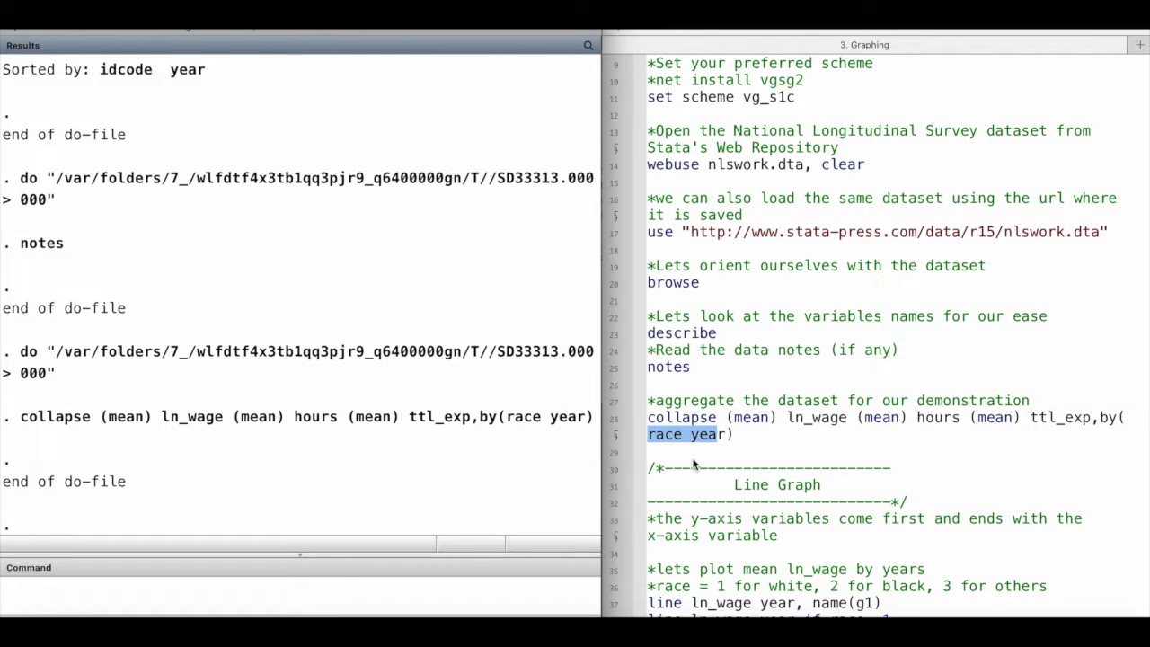
pyautogui.click(697, 453)
pyautogui.press('Return')
# Add a browse line after collapse and run it to view the collapsed data.
pyautogui.write('browse')
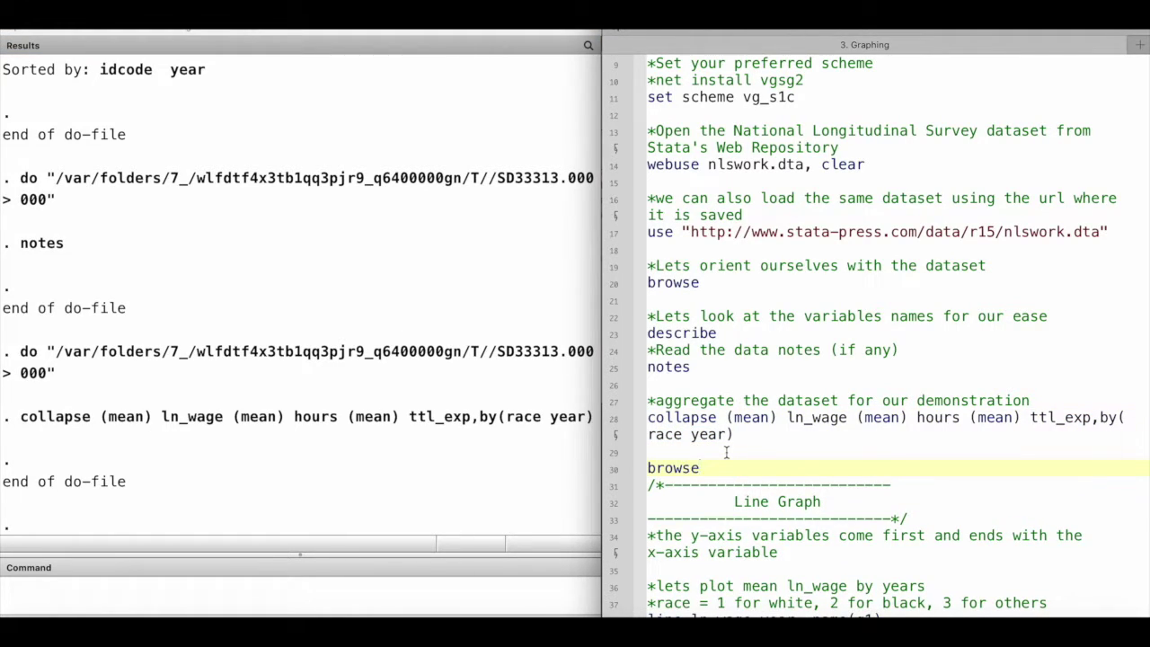
pyautogui.hotkey('shift', 'Home')
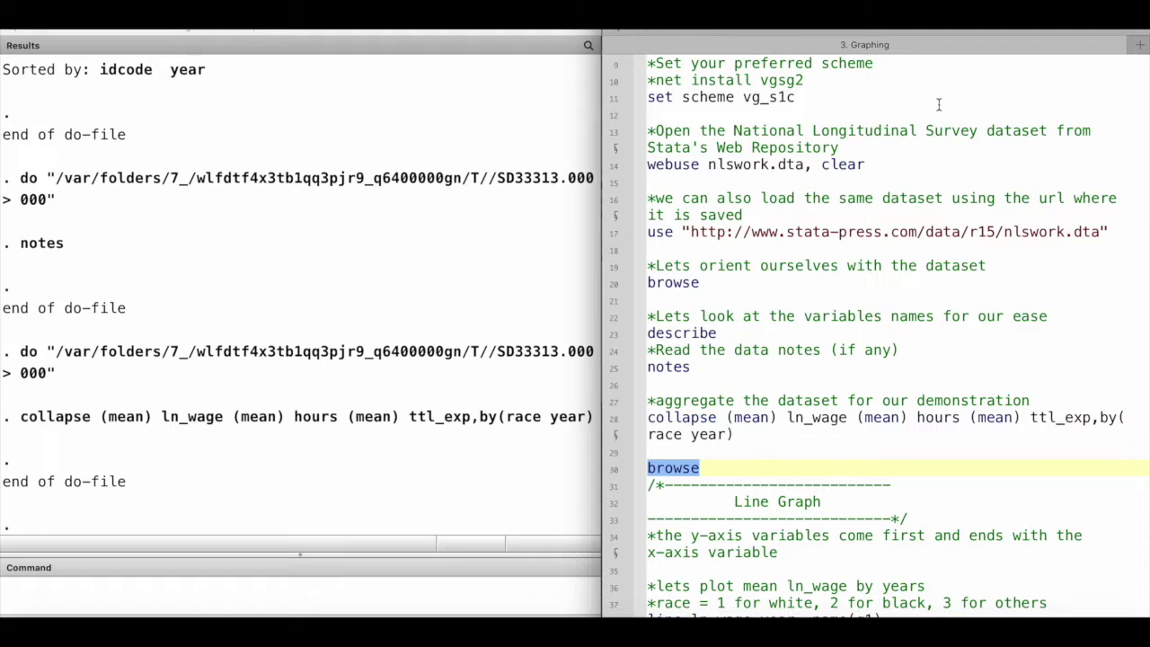
pyautogui.press('super+shift+d')
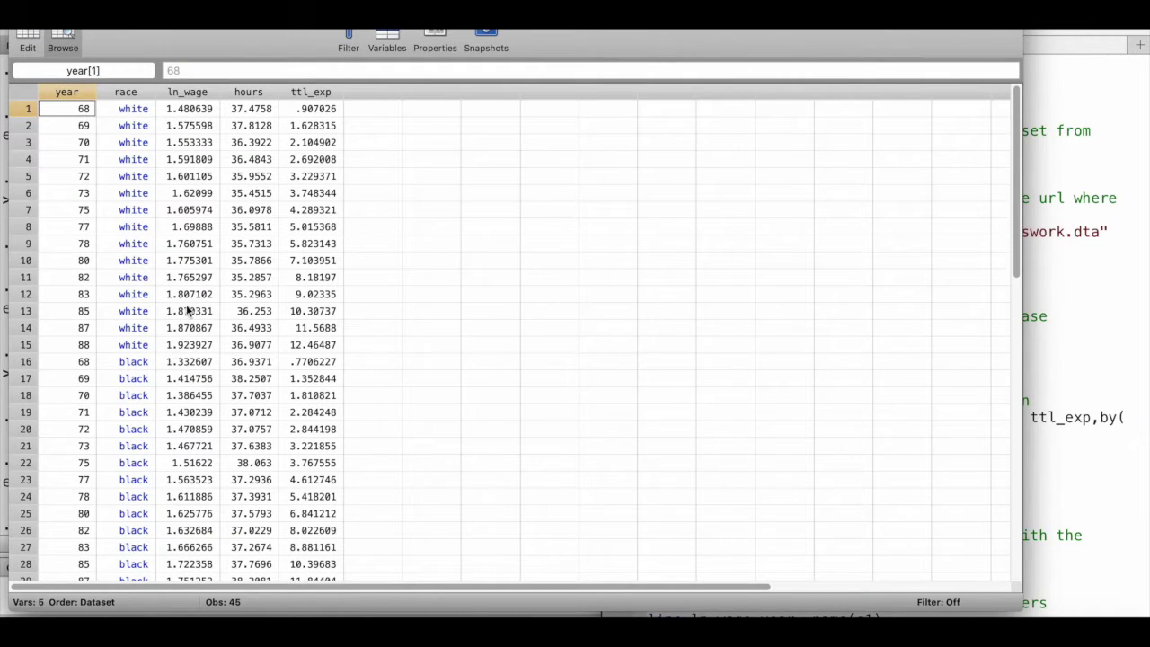
pyautogui.moveTo(224, 43); pyautogui.dragTo(270, 43)
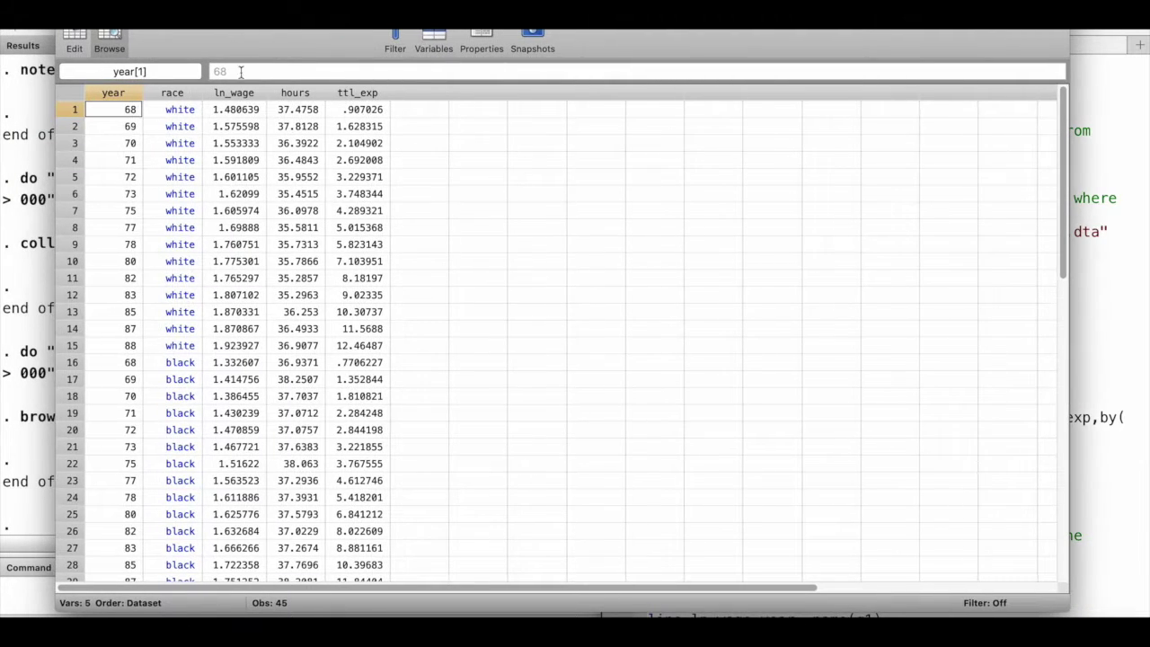
# Inspect the year, race, mean ln_wage, hours and ttl_exp values across the race groups.
pyautogui.moveTo(131, 118); pyautogui.dragTo(103, 340)
pyautogui.click(184, 163)
pyautogui.keyDown('shift'); pyautogui.click(180, 430); pyautogui.keyUp('shift')
pyautogui.scroll(-5, 180, 429)
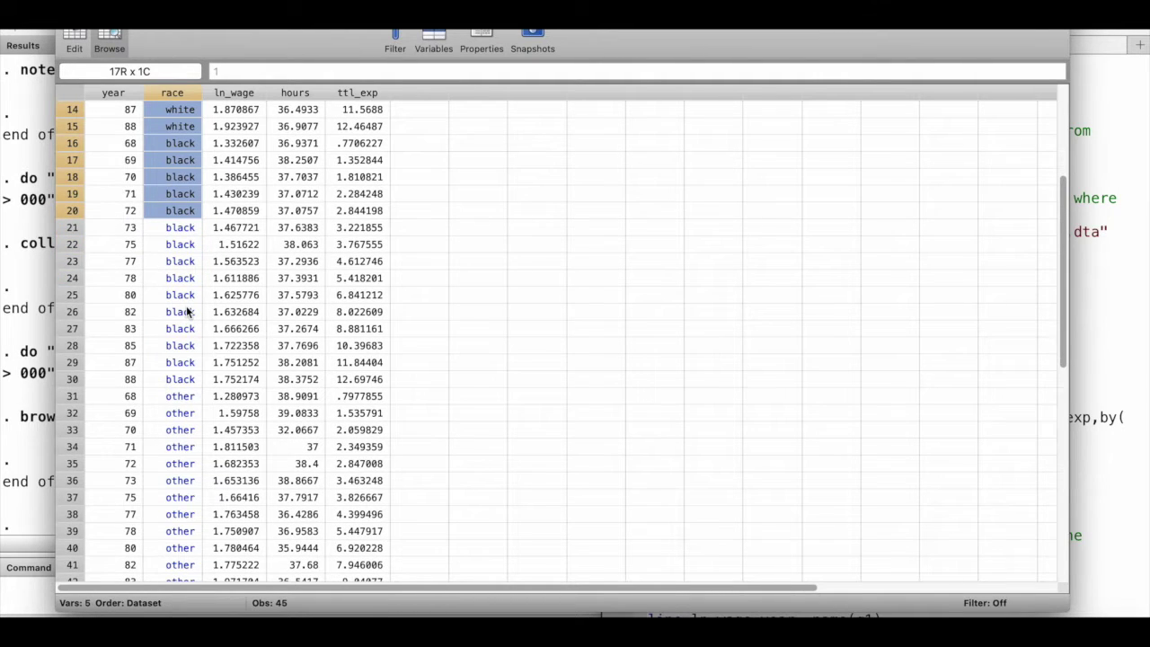
pyautogui.click(187, 467)
pyautogui.scroll(5, 253, 306)
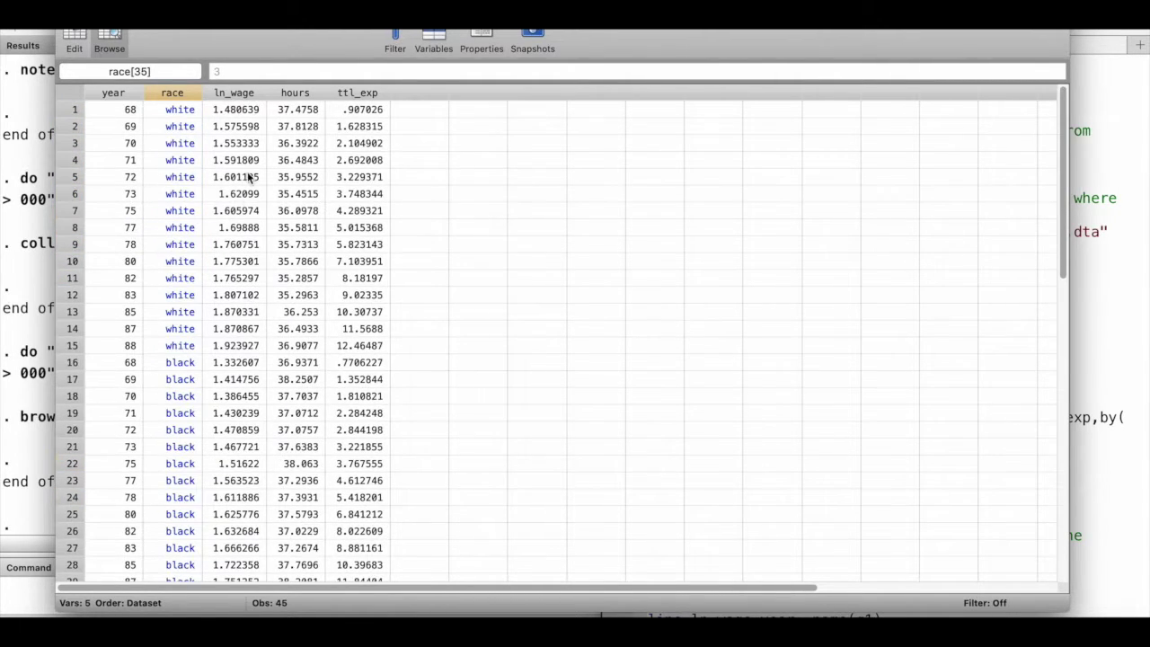
pyautogui.moveTo(126, 113); pyautogui.dragTo(244, 115)
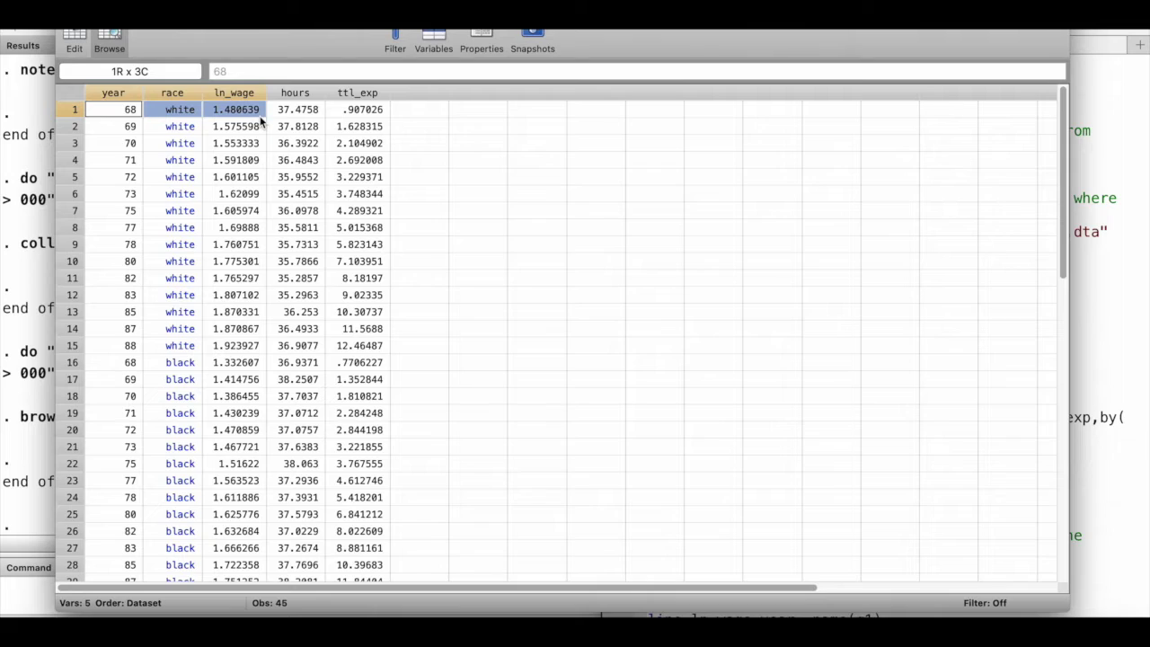
pyautogui.click(307, 114)
pyautogui.click(356, 118)
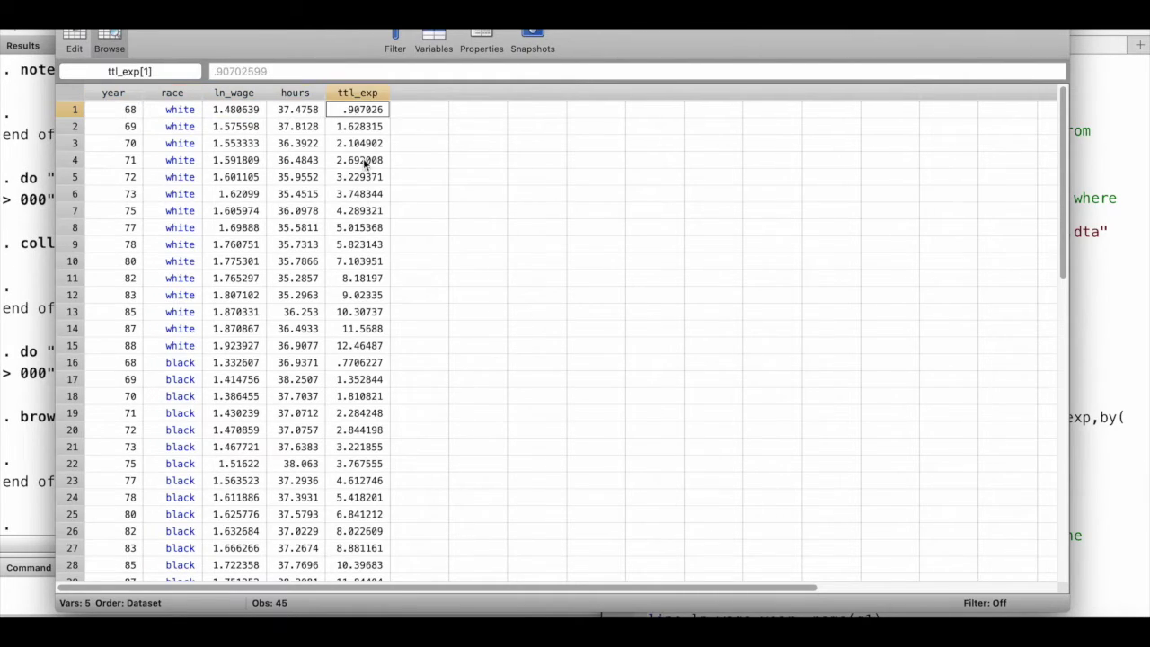
pyautogui.click(126, 112)
pyautogui.click(130, 177)
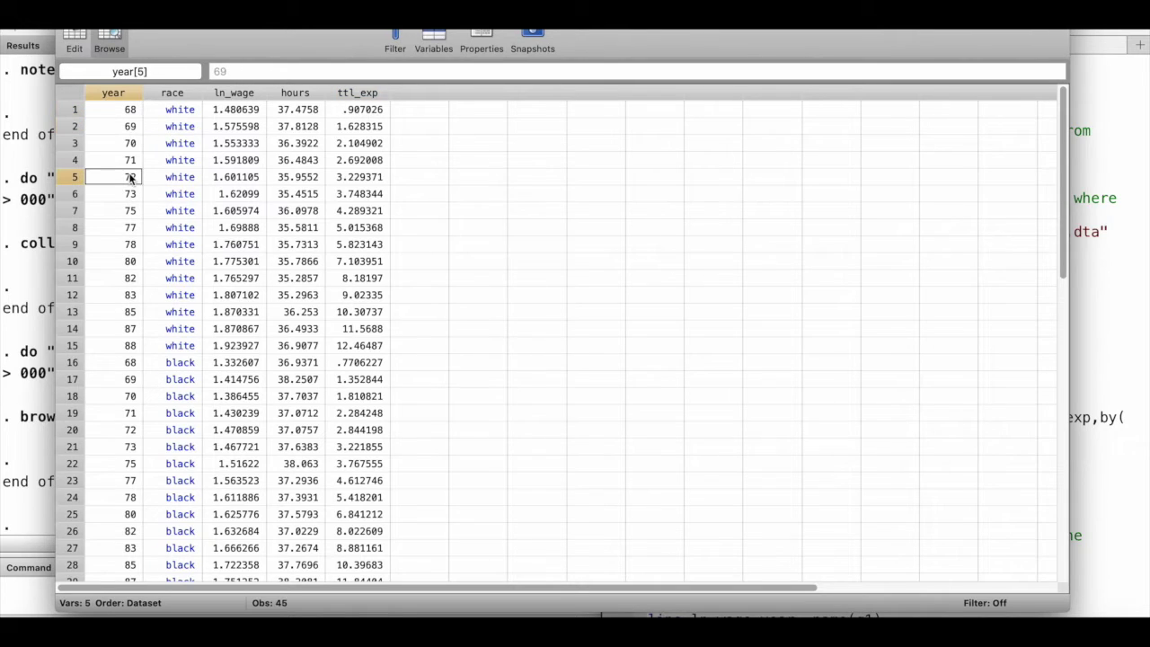
pyautogui.click(130, 212)
# Close the Data Browser and return to the end of the browse line in the do-file.
pyautogui.press('super+w')
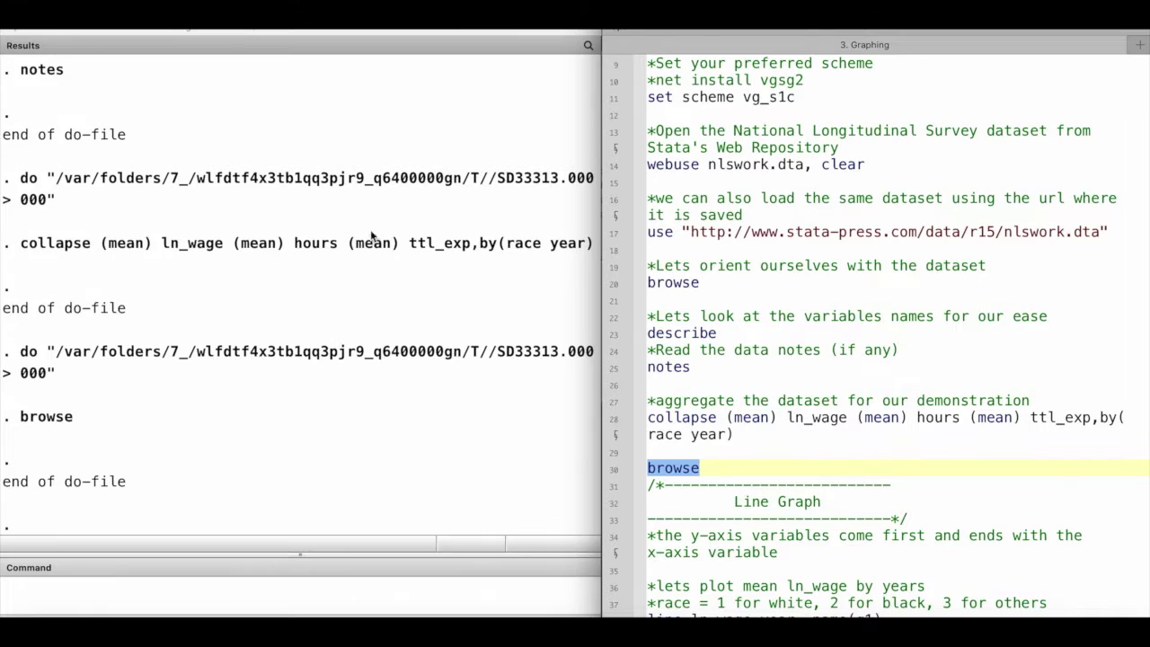
pyautogui.click(733, 412)
pyautogui.click(714, 465)
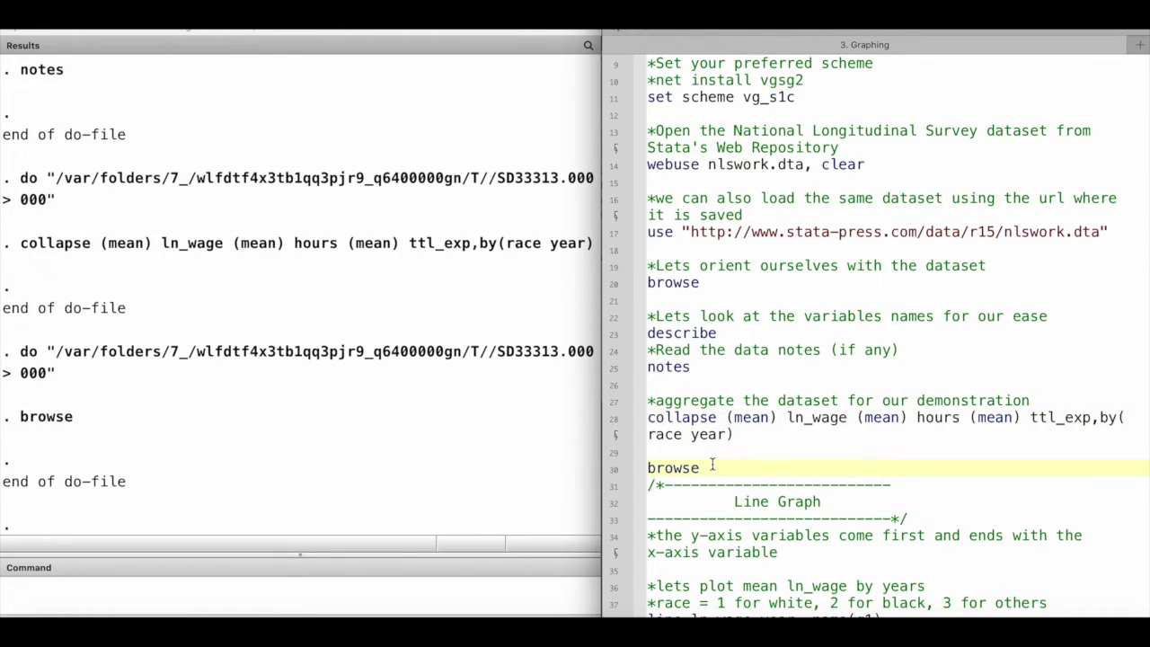